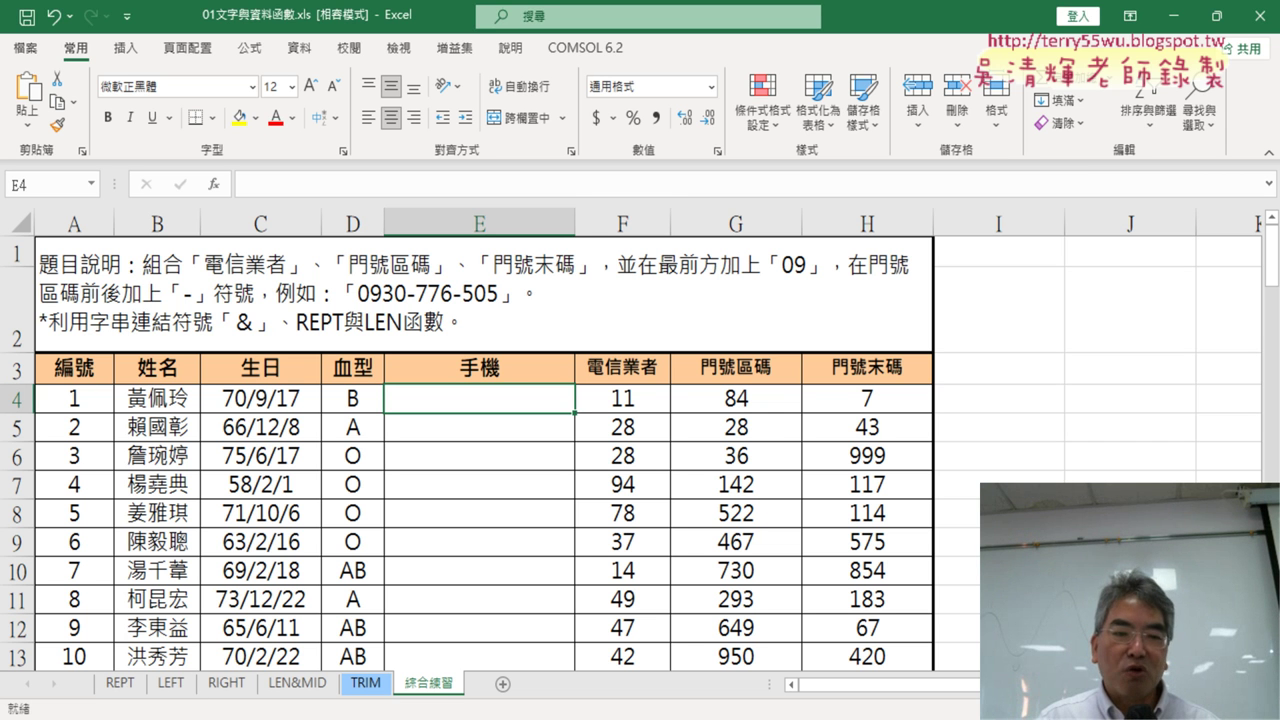
# Step: Switch to the TRIM sheet with the TRIM function exercise
pyautogui.click(368, 686)
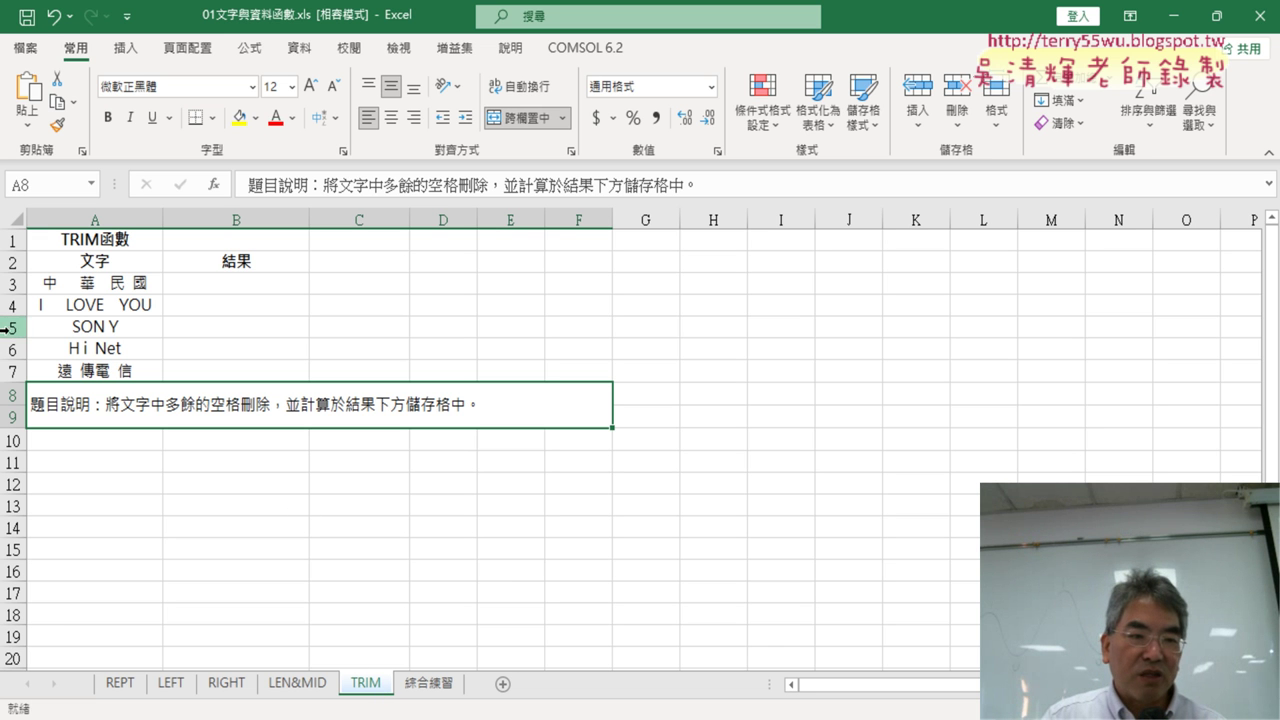
# Step: Delete rows 5–7 (SON Y, Hi Net, 遠傳電信), leaving two samples, and select B3
pyautogui.moveTo(13, 283); pyautogui.dragTo(13, 304)
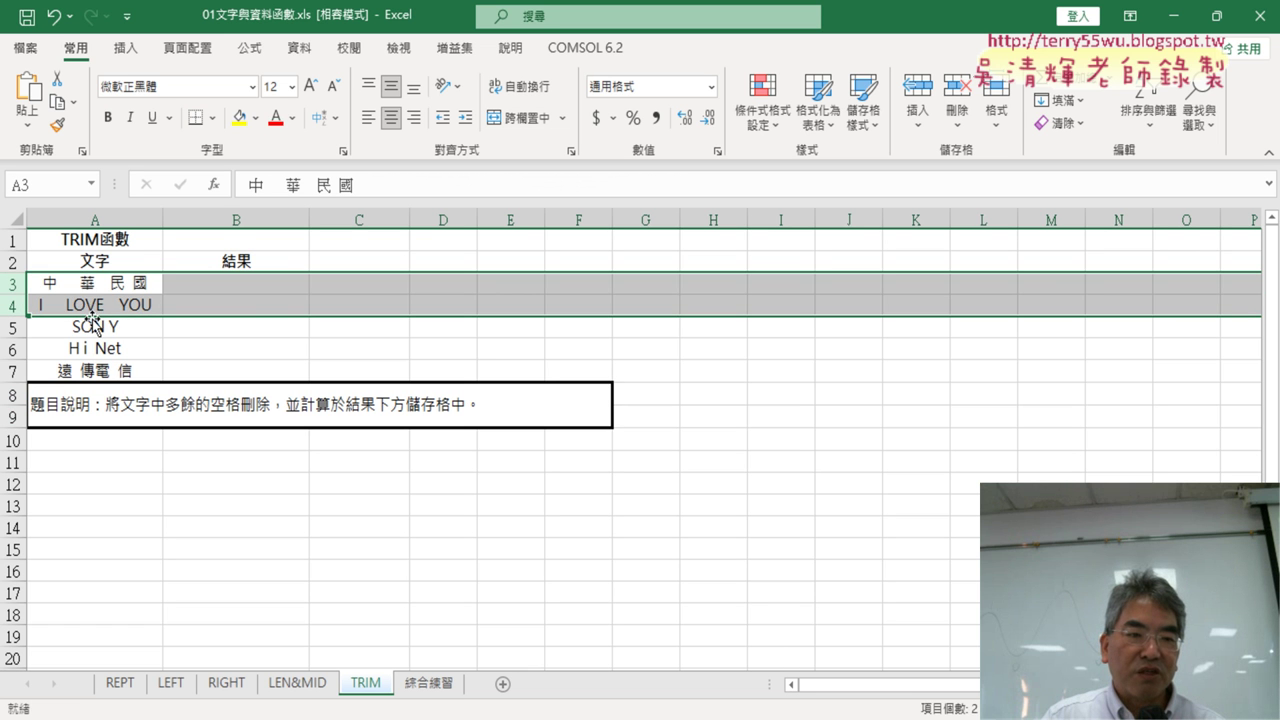
pyautogui.moveTo(14, 327); pyautogui.dragTo(16, 369)
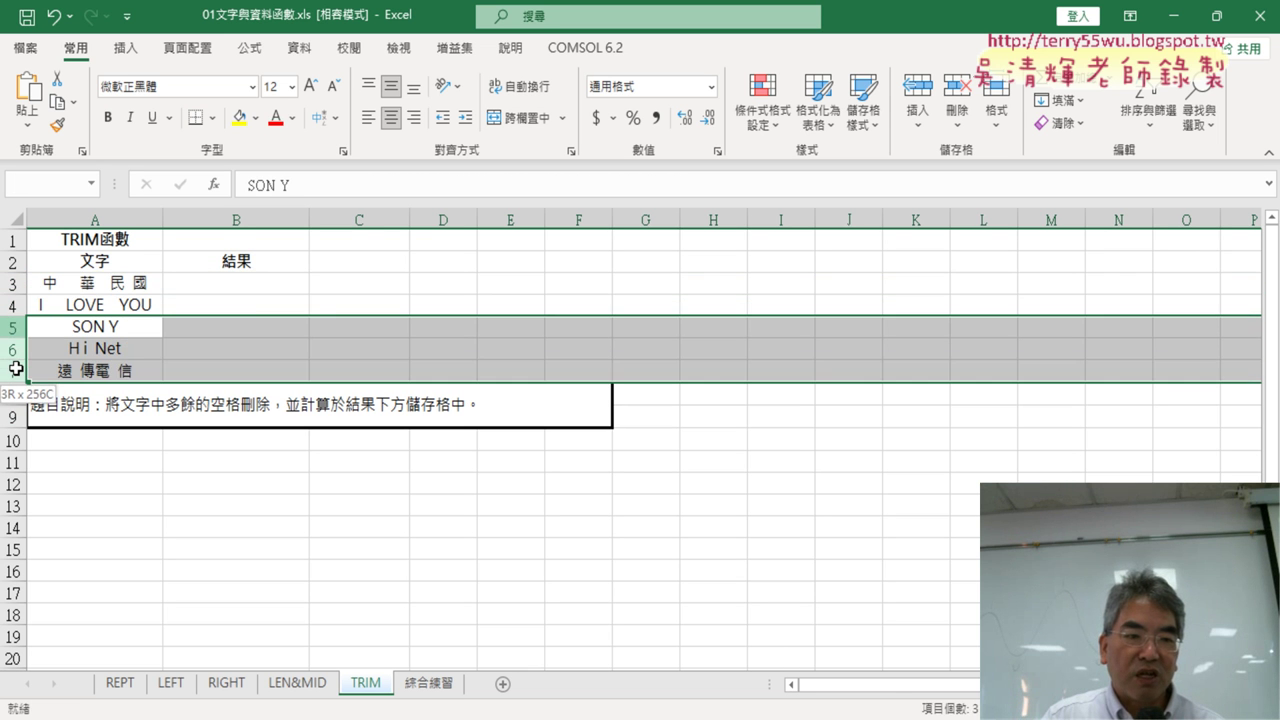
pyautogui.rightClick(155, 364)
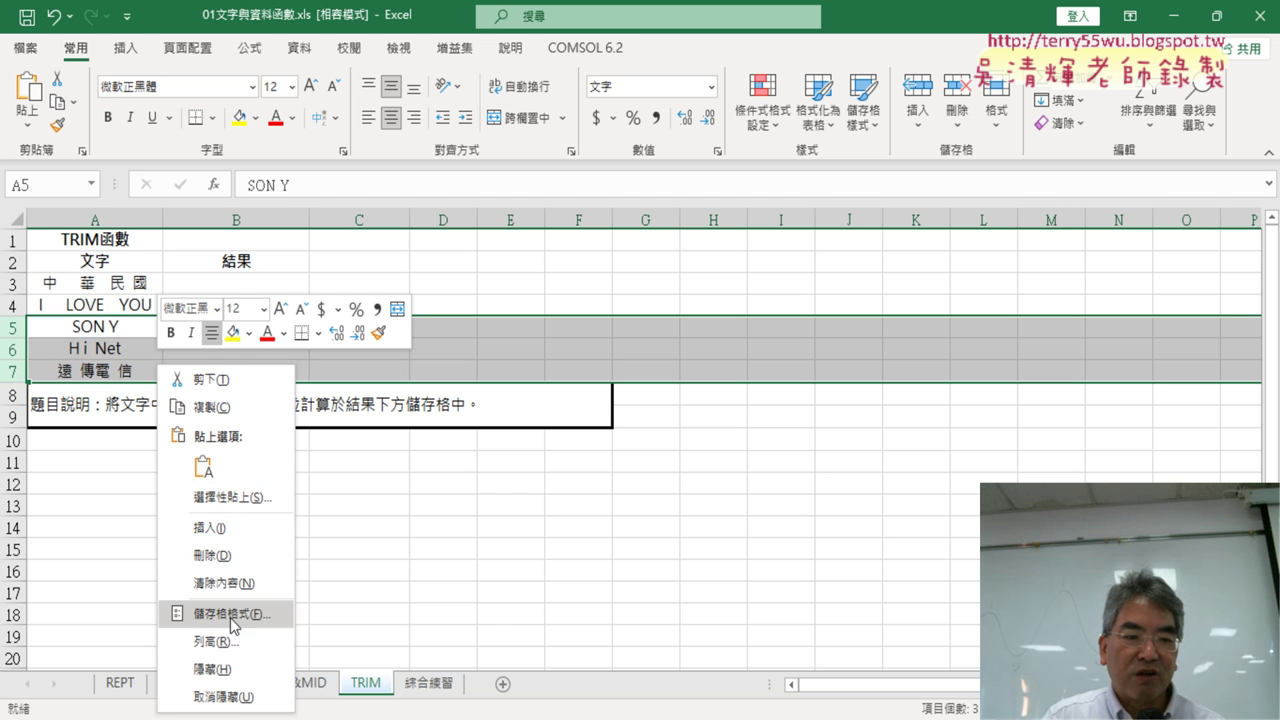
pyautogui.click(228, 554)
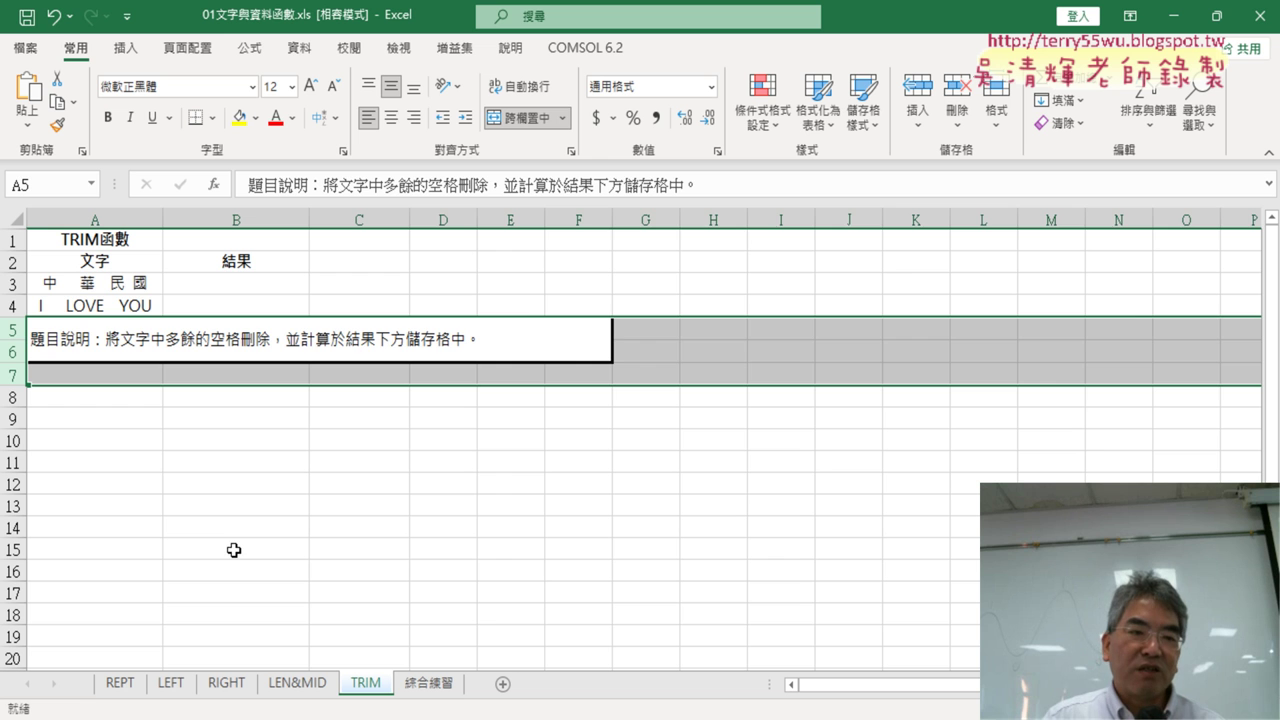
pyautogui.moveTo(124, 282); pyautogui.dragTo(131, 296)
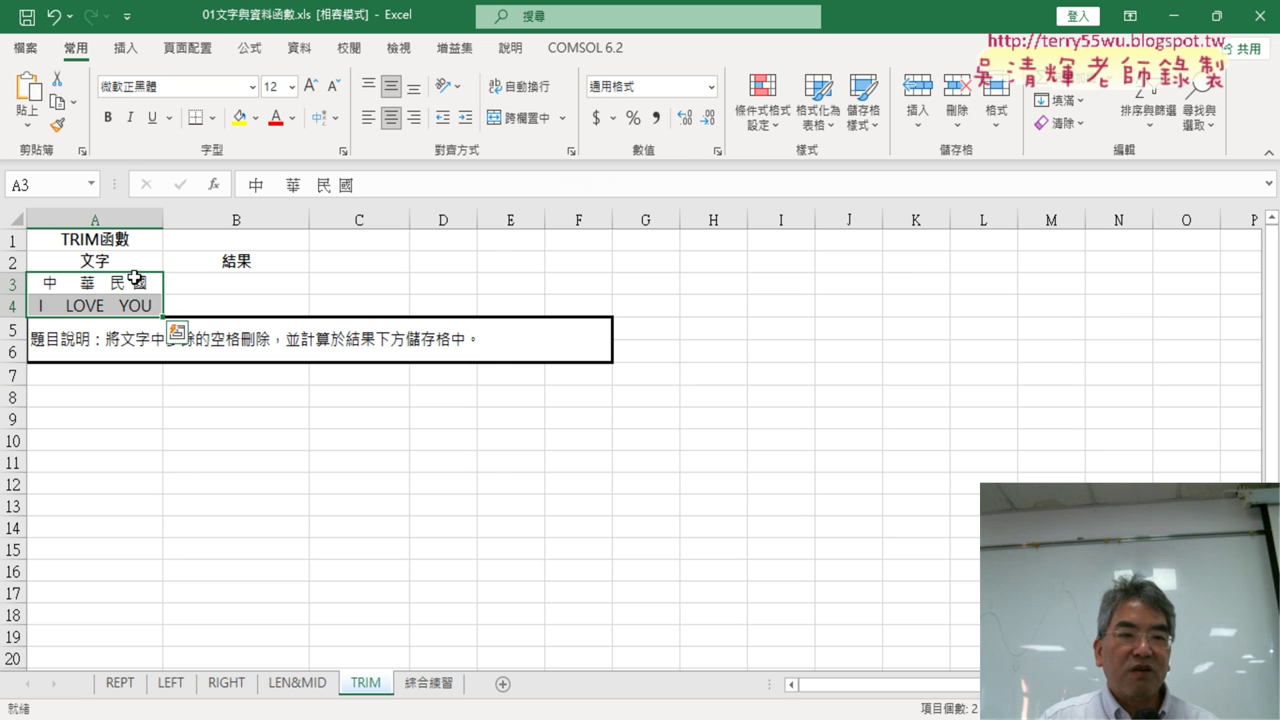
pyautogui.click(135, 279)
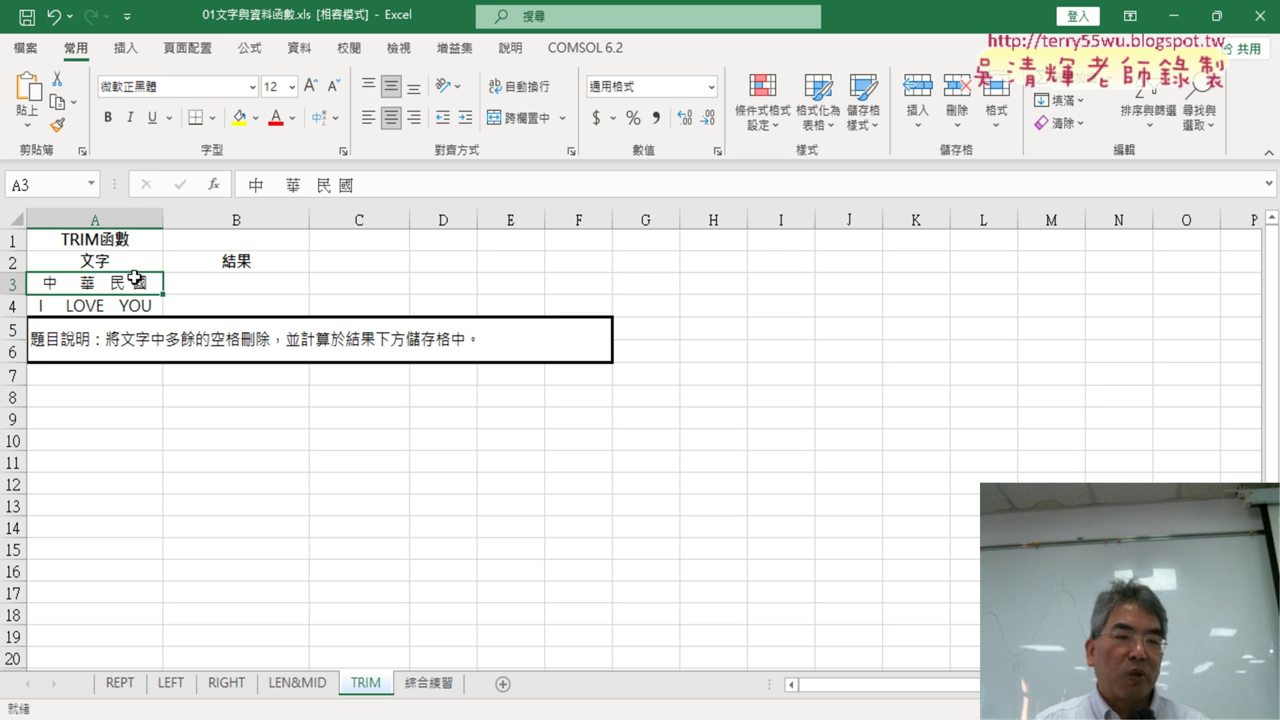
pyautogui.click(276, 285)
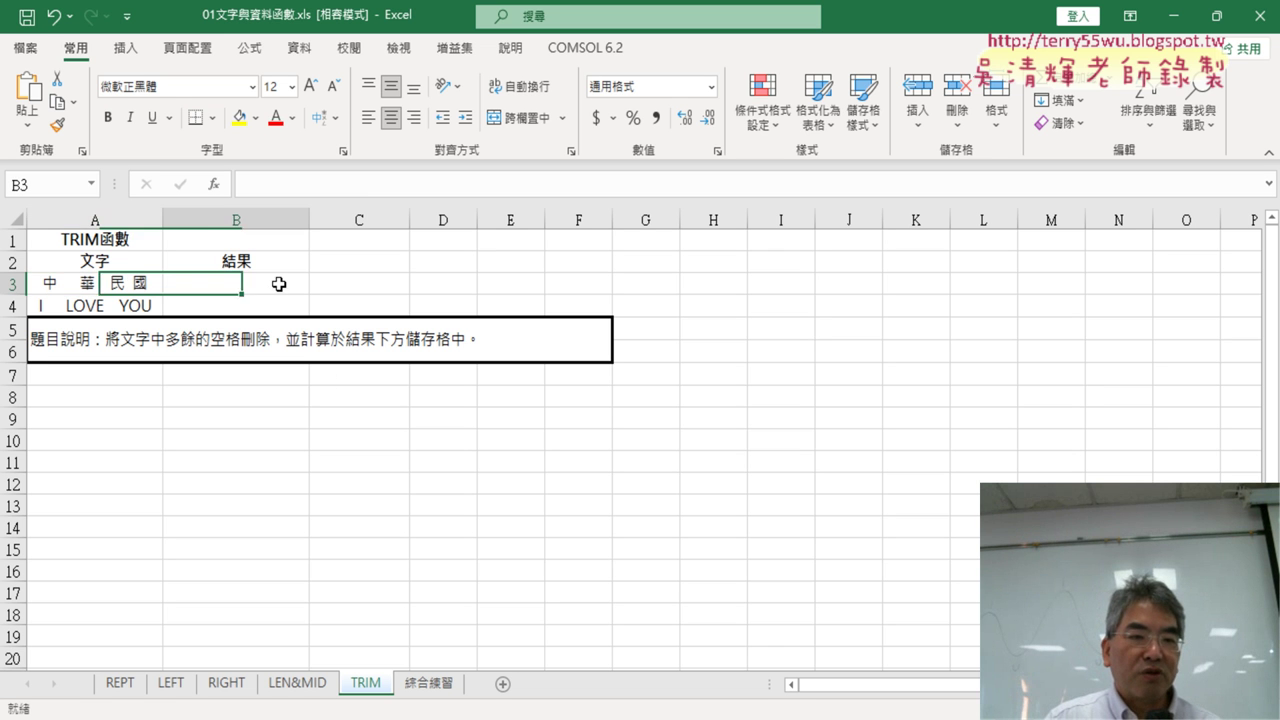
# Step: Enter =TRIM(A3) in B3 via Insert Function and fill it down to B4
pyautogui.click(213, 186)
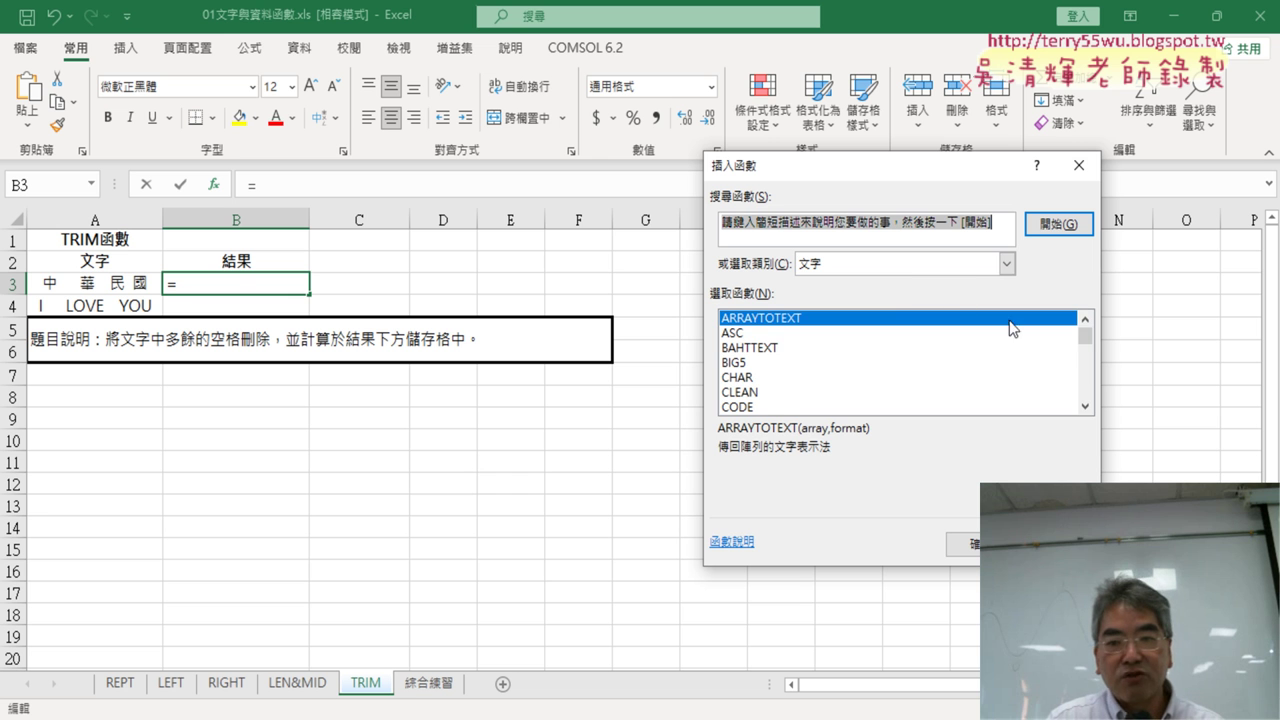
pyautogui.moveTo(1092, 340); pyautogui.dragTo(1096, 407)
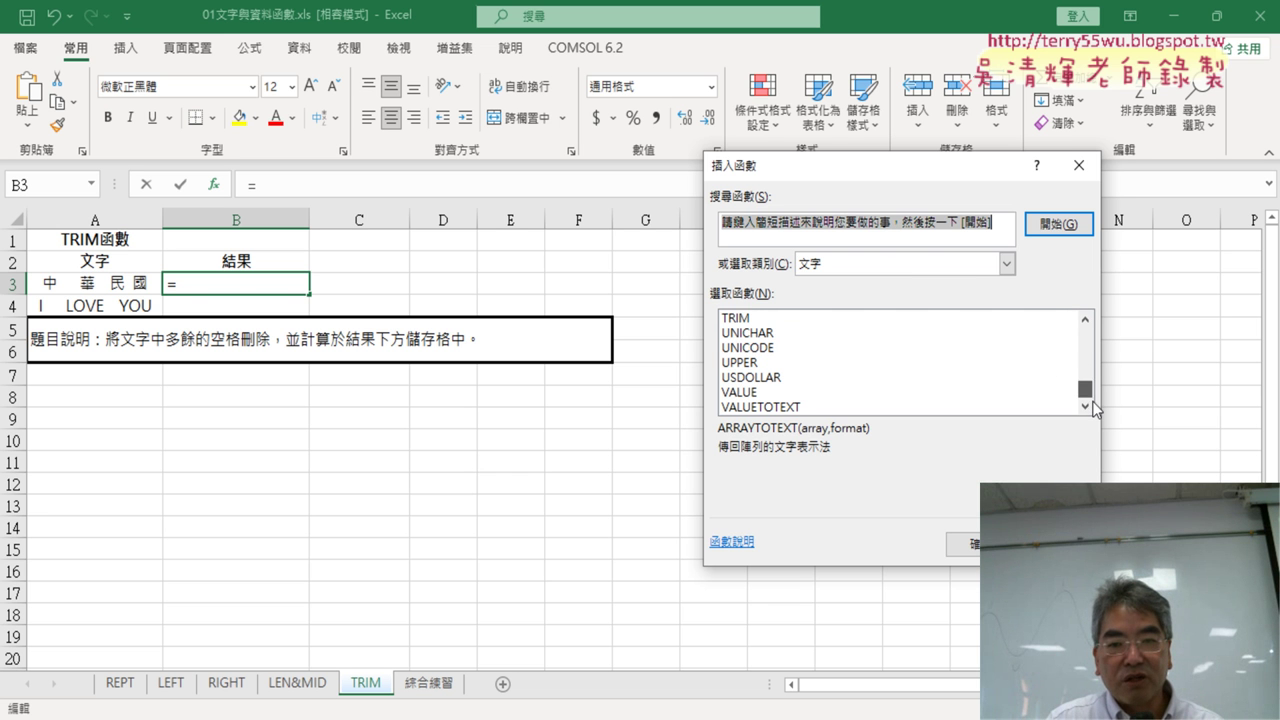
pyautogui.click(807, 320)
pyautogui.click(966, 543)
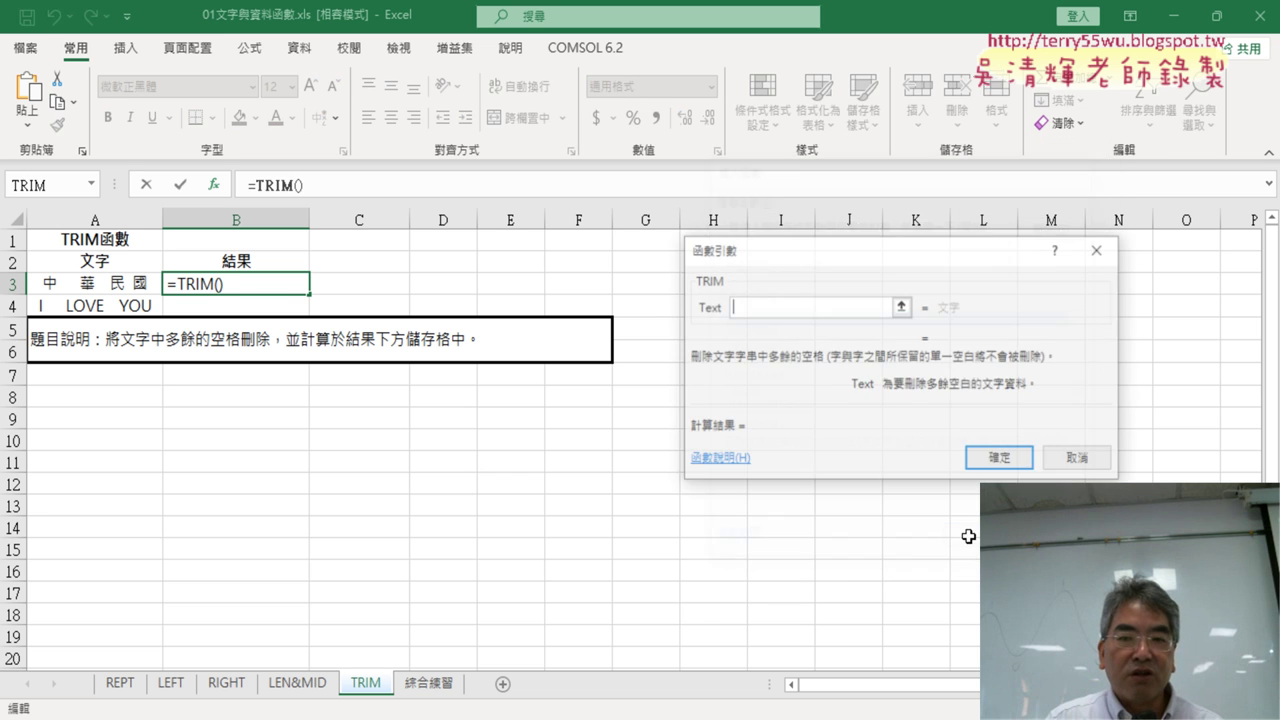
pyautogui.click(52, 291)
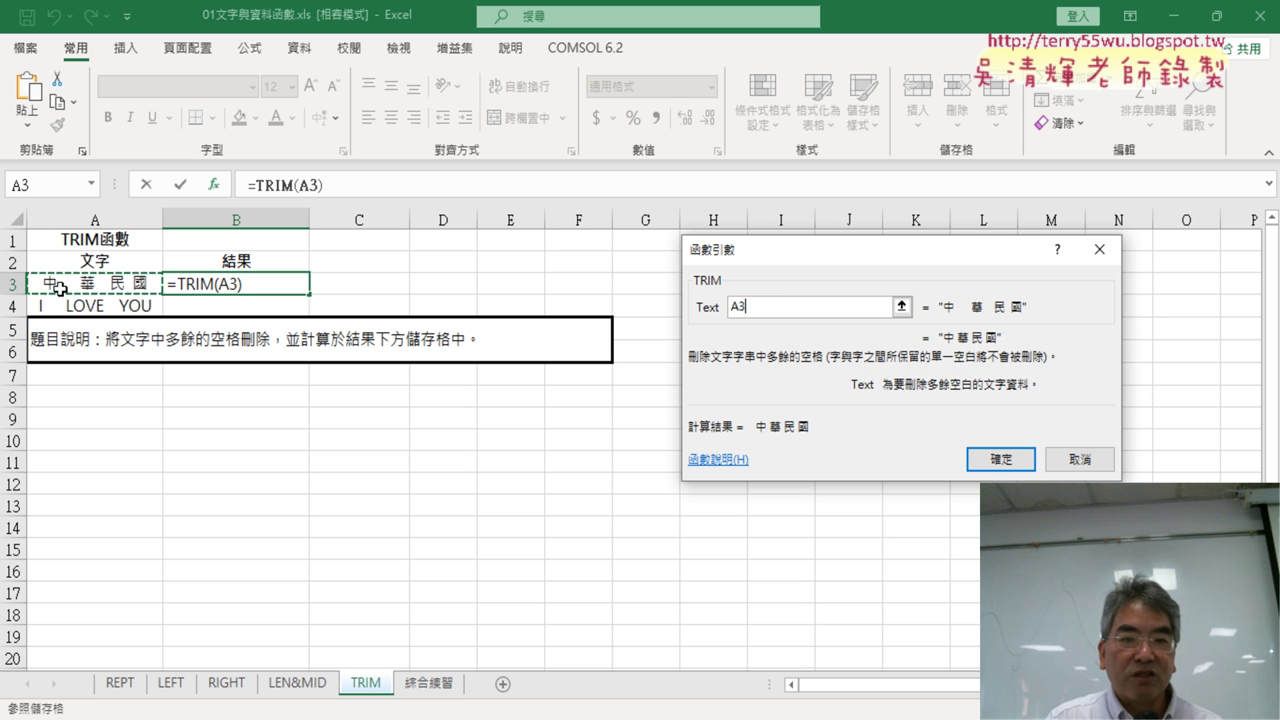
pyautogui.click(1000, 459)
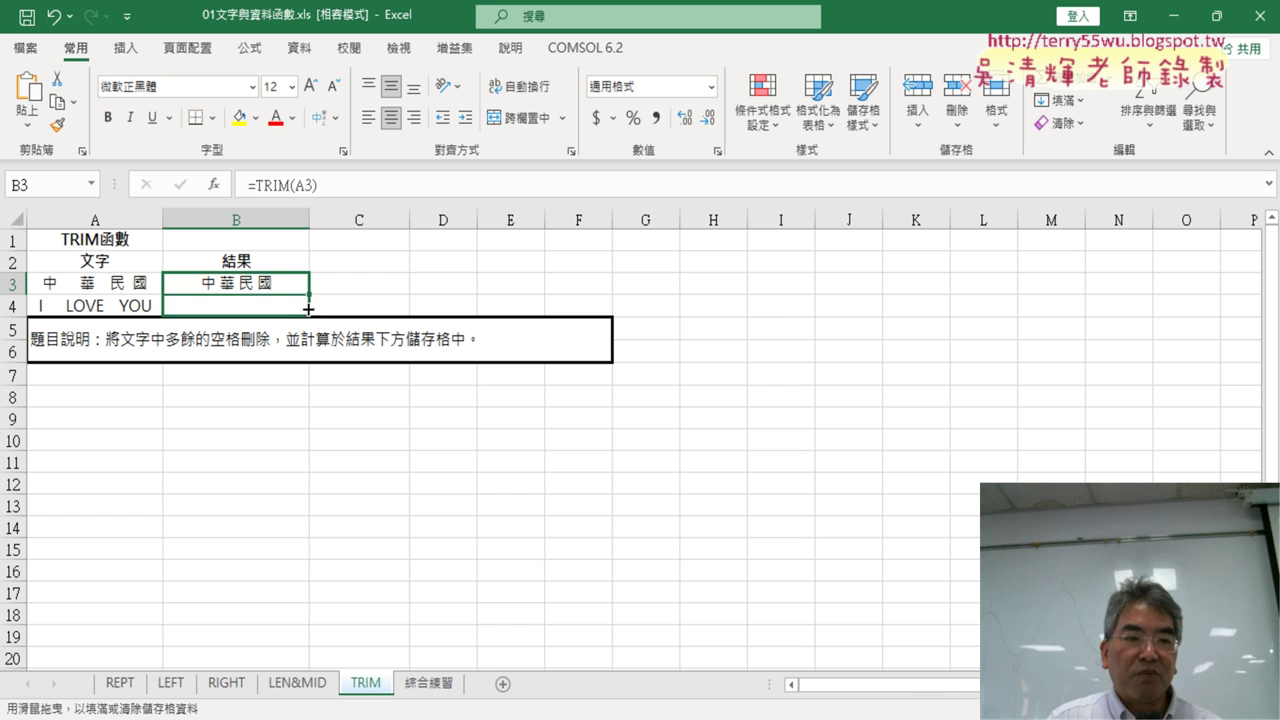
pyautogui.moveTo(309, 309); pyautogui.dragTo(306, 312)
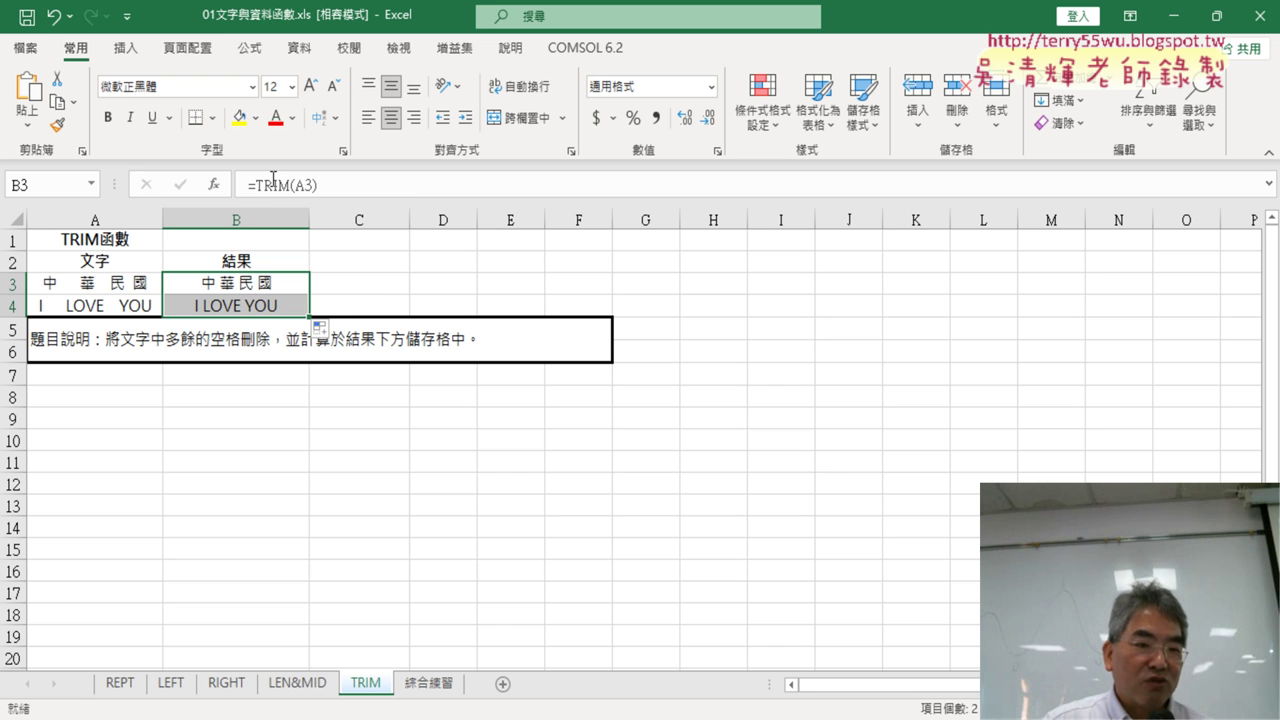
pyautogui.click(248, 279)
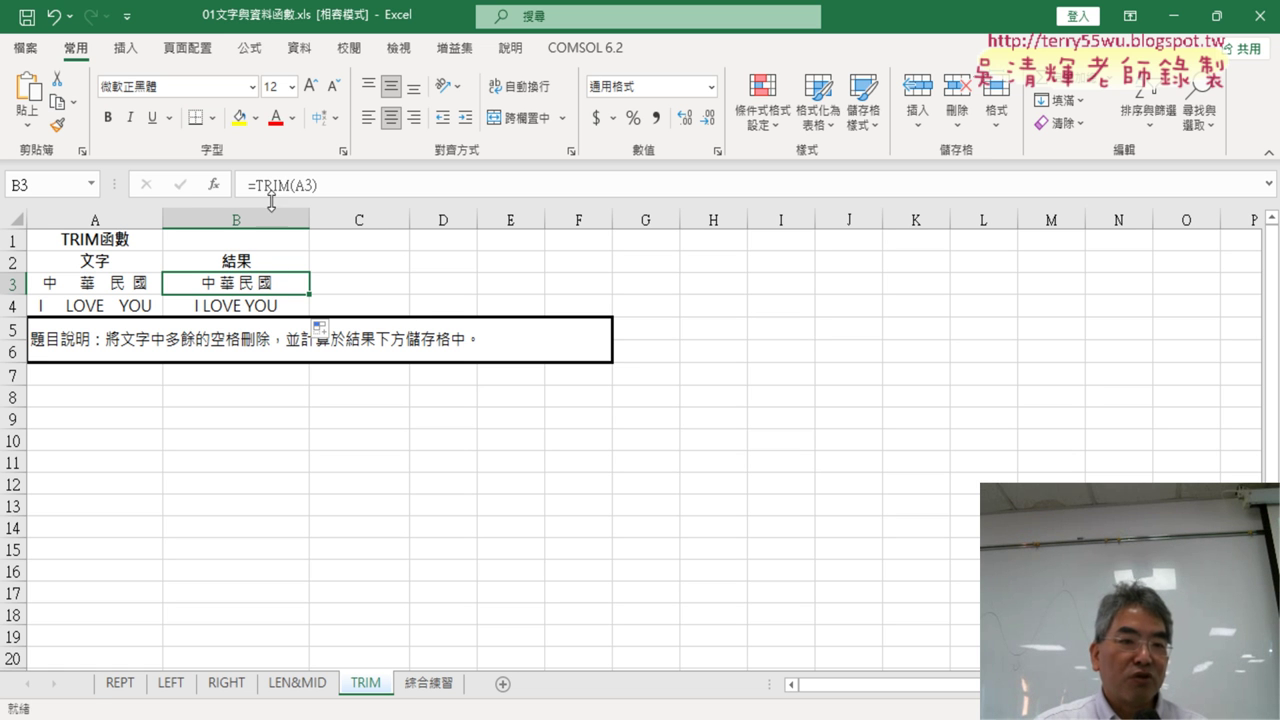
# Step: Select C3 and browse the Text (文字) category in Insert Function
pyautogui.click(391, 287)
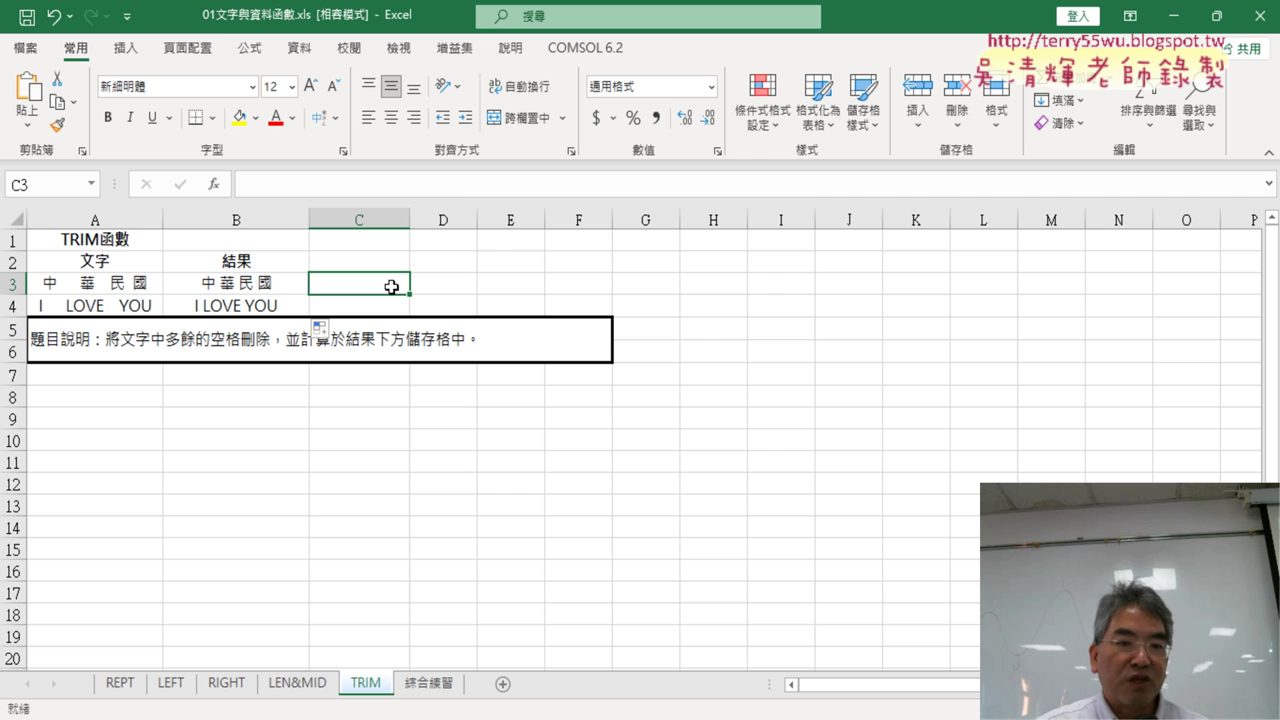
pyautogui.click(214, 184)
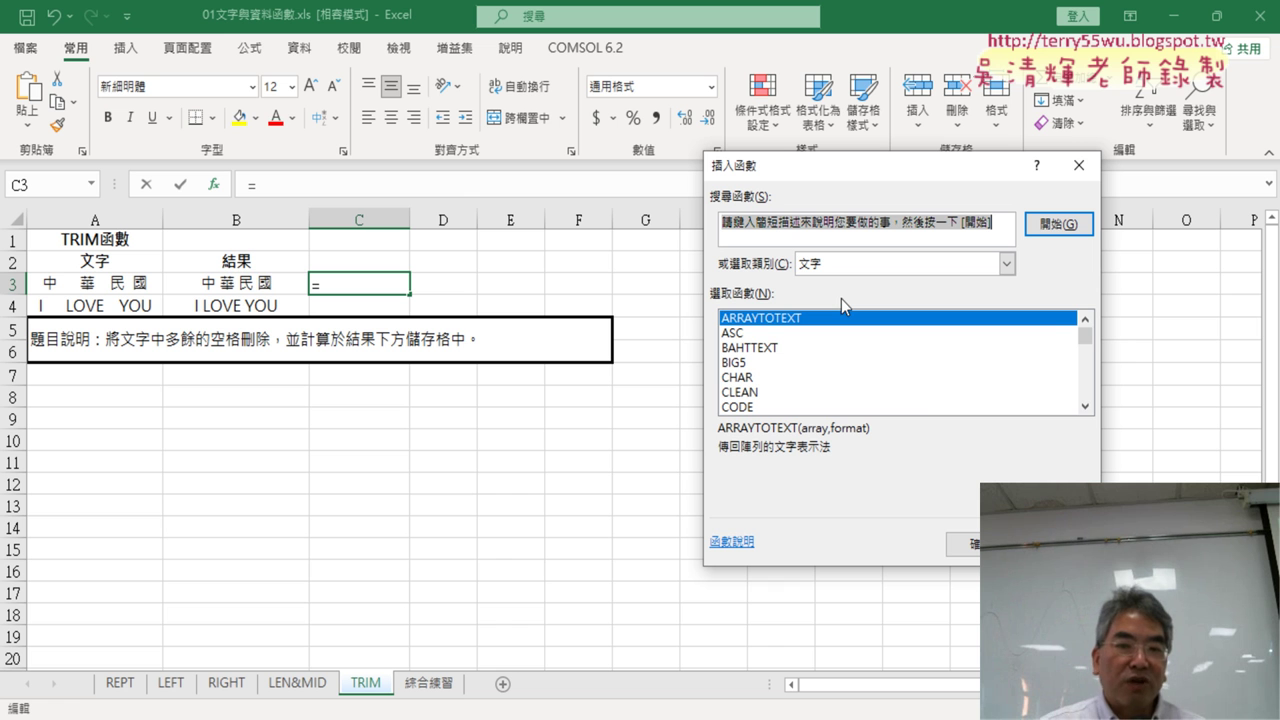
pyautogui.scroll(-2, 910, 392)
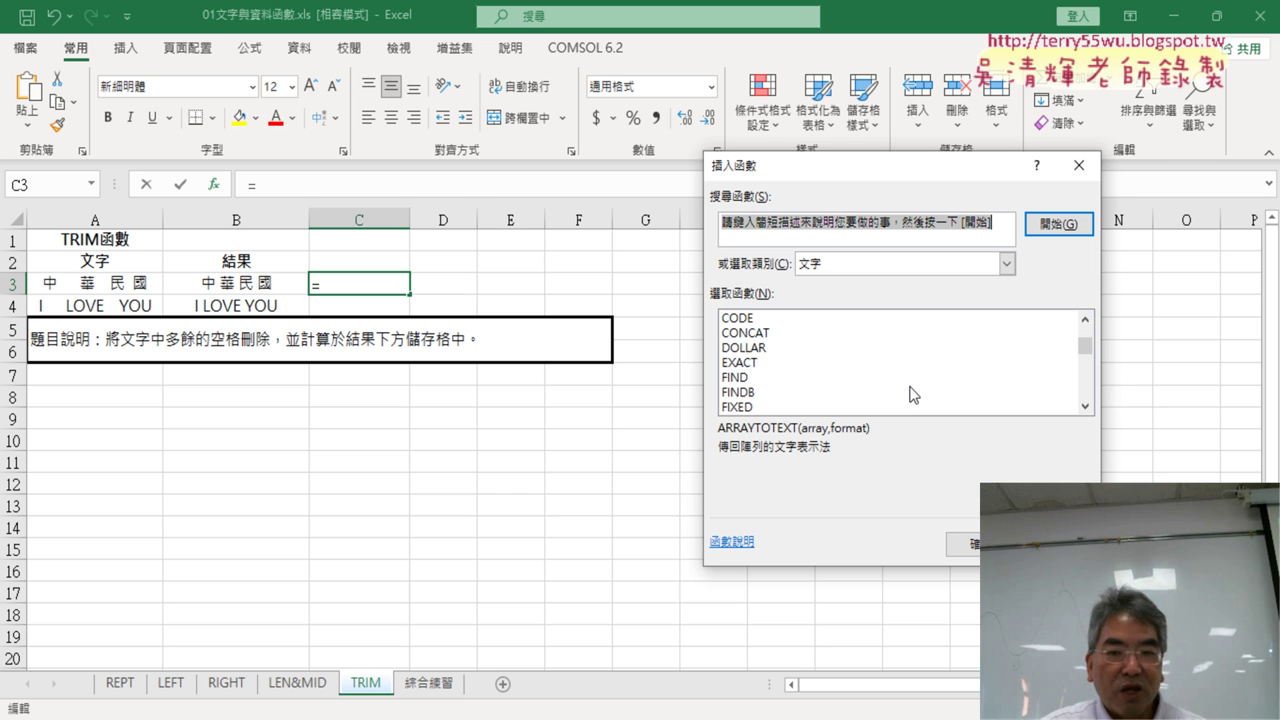
pyautogui.scroll(-1, 913, 394)
pyautogui.scroll(-2, 910, 394)
pyautogui.scroll(-2, 910, 394)
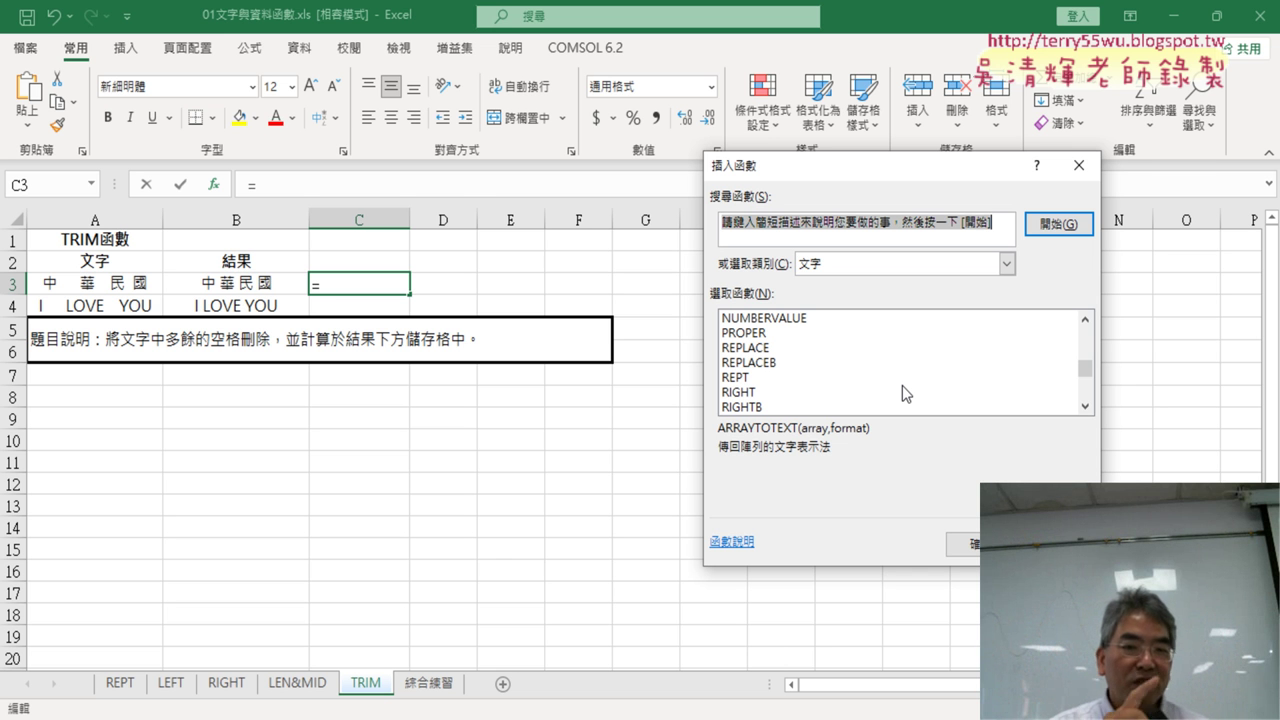
# Step: Pick SUBSTITUTE from the function list to start =SUBSTITUTE() in C3
pyautogui.click(1085, 406)
pyautogui.click(1085, 406)
pyautogui.click(1085, 406)
pyautogui.click(1085, 406)
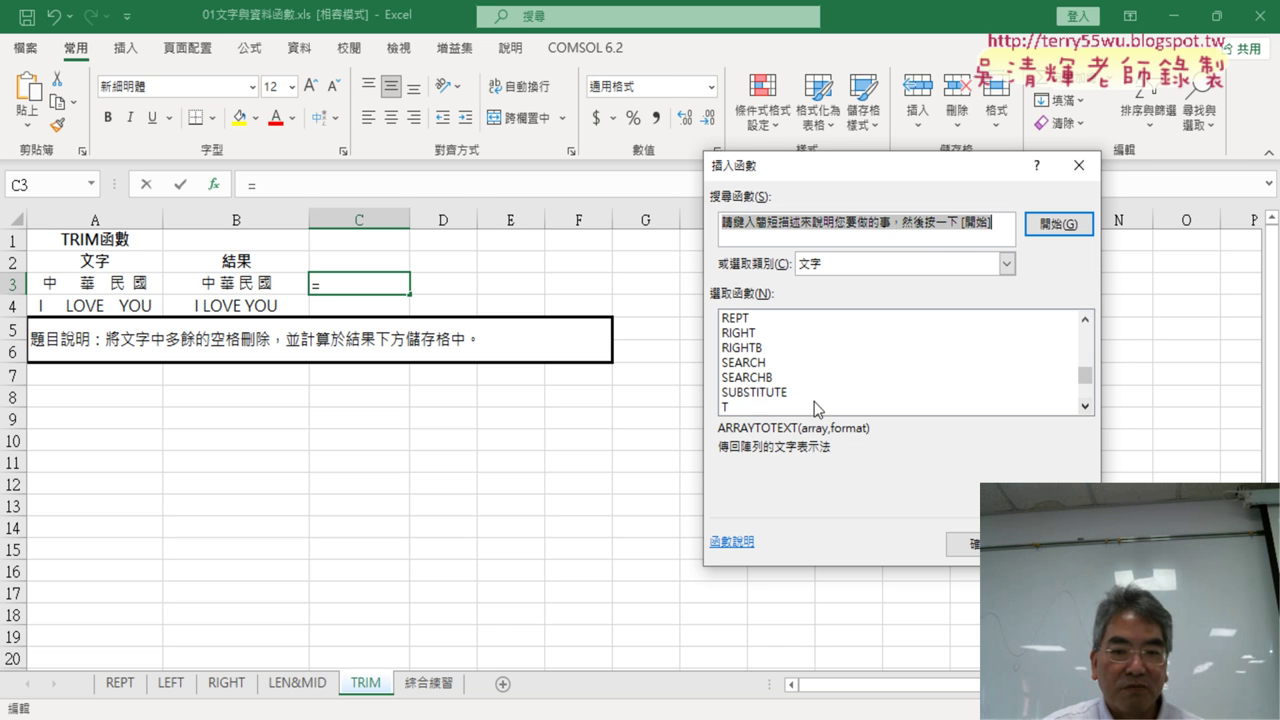
pyautogui.click(792, 393)
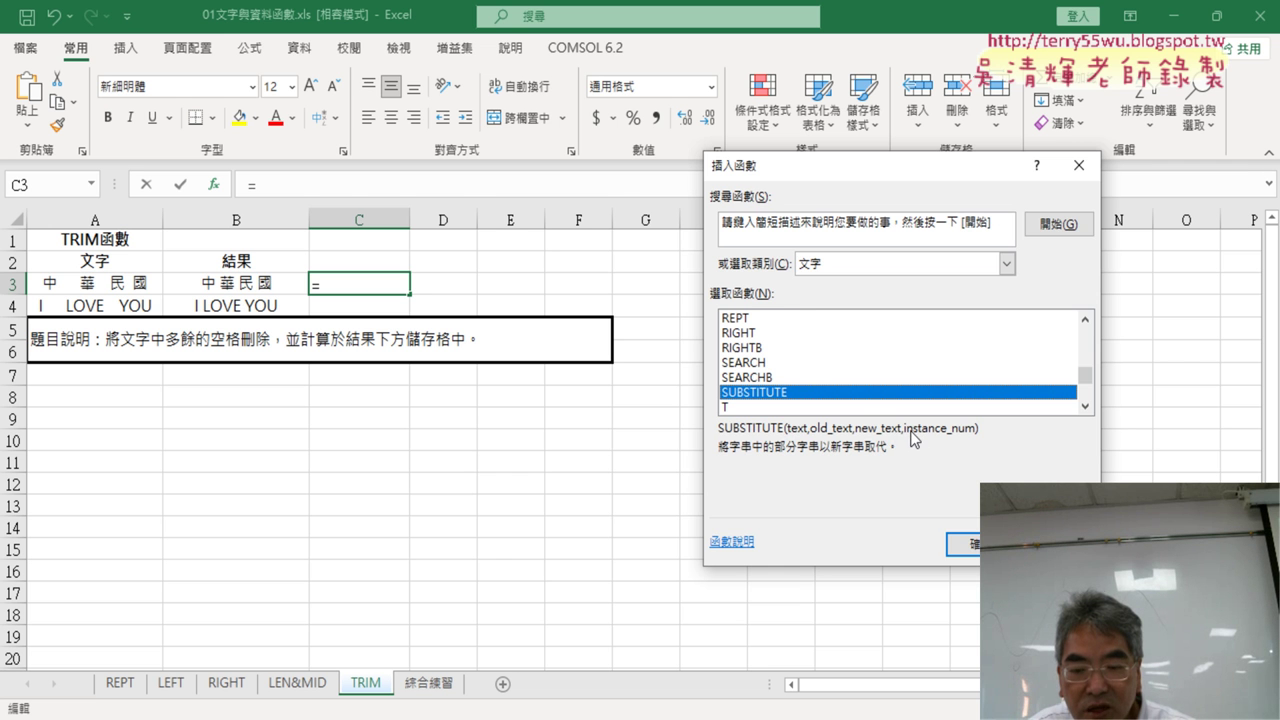
pyautogui.click(962, 545)
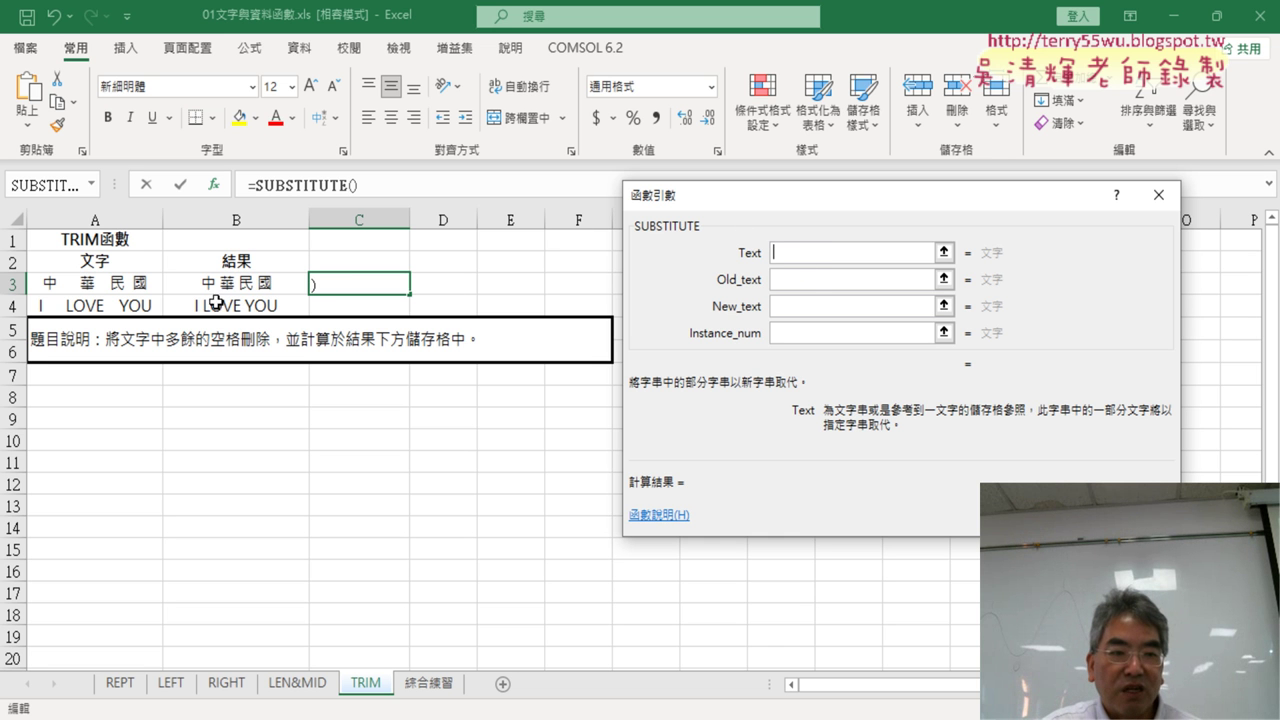
# Step: Set SUBSTITUTE's Text to A3 and Old_text to a single space " "
pyautogui.click(125, 287)
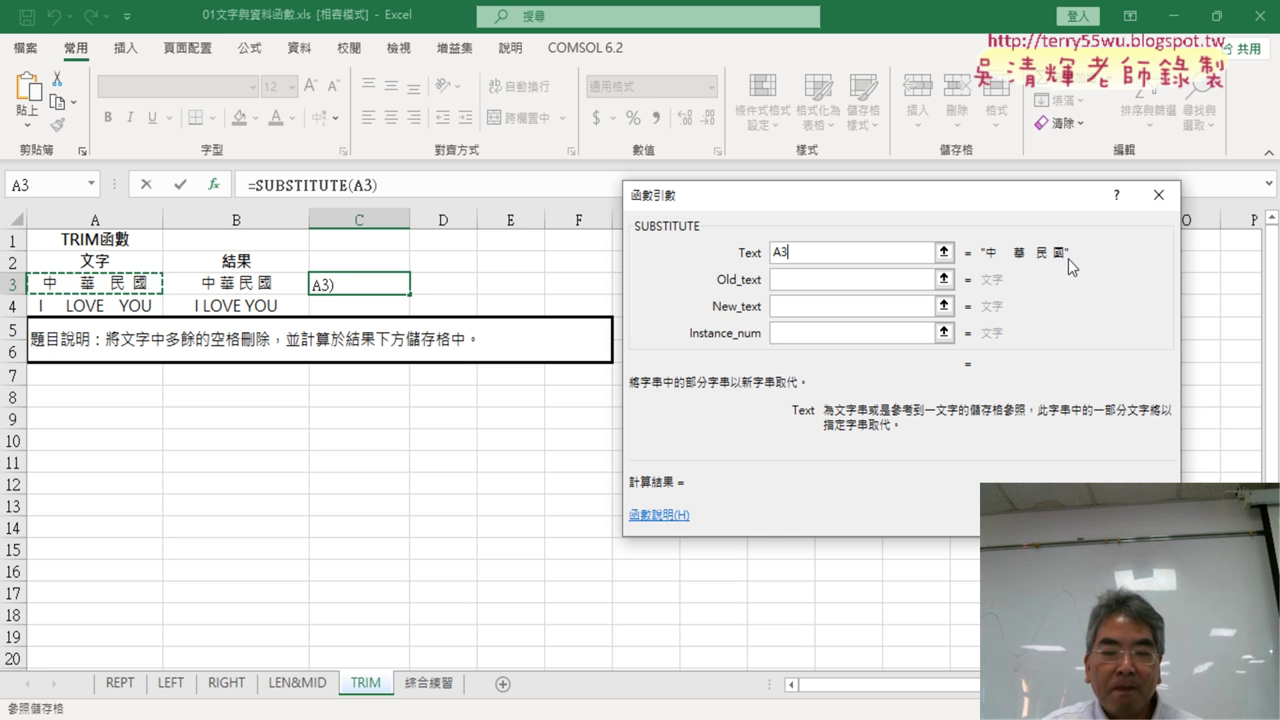
pyautogui.click(851, 282)
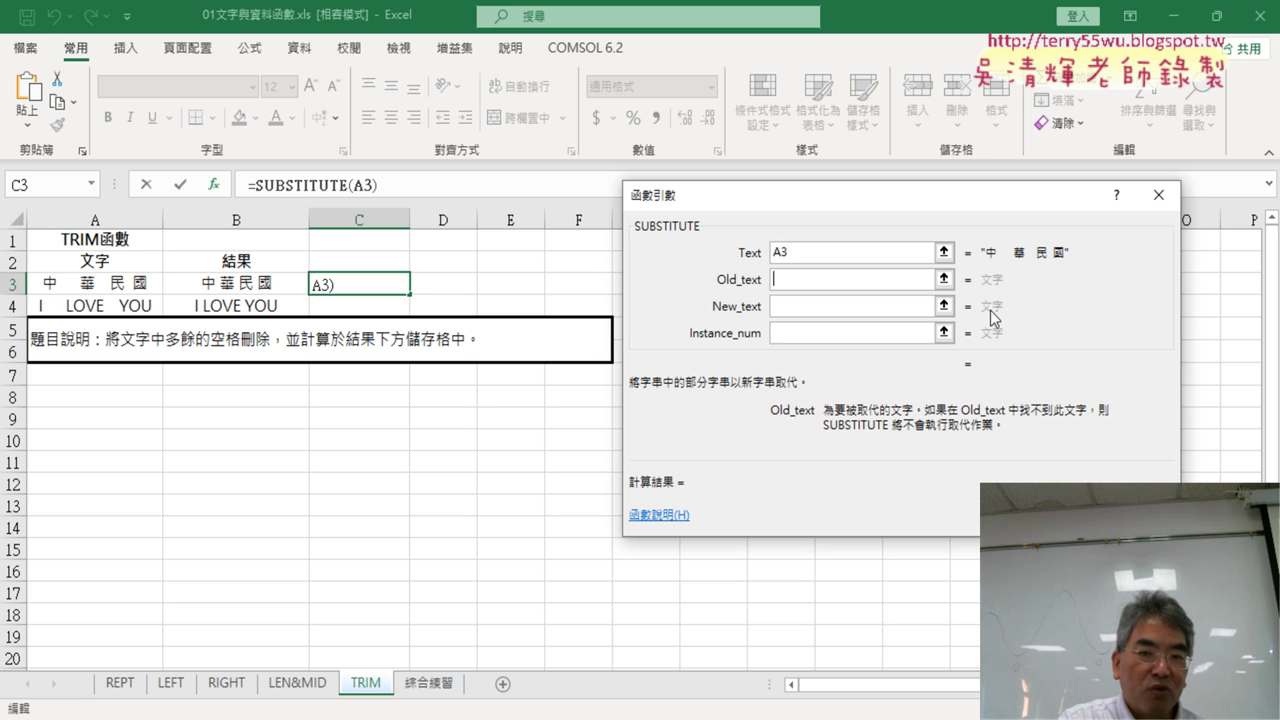
pyautogui.write('"')
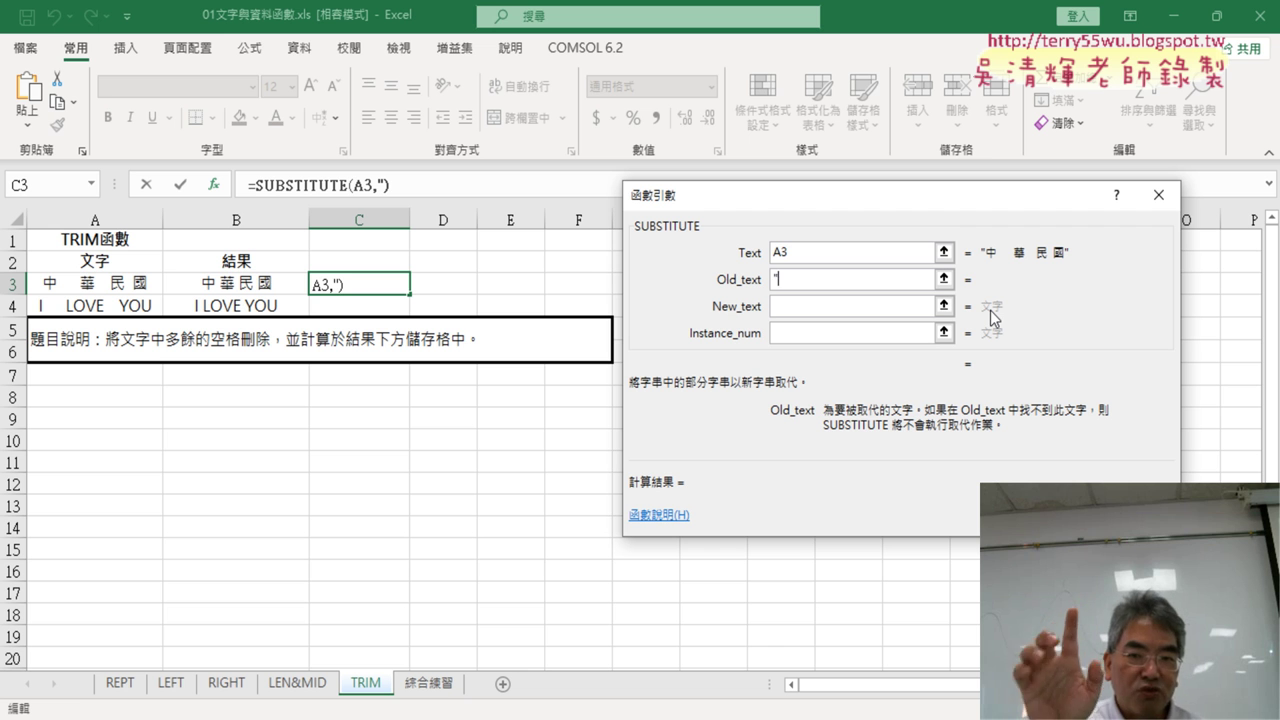
pyautogui.write('"')
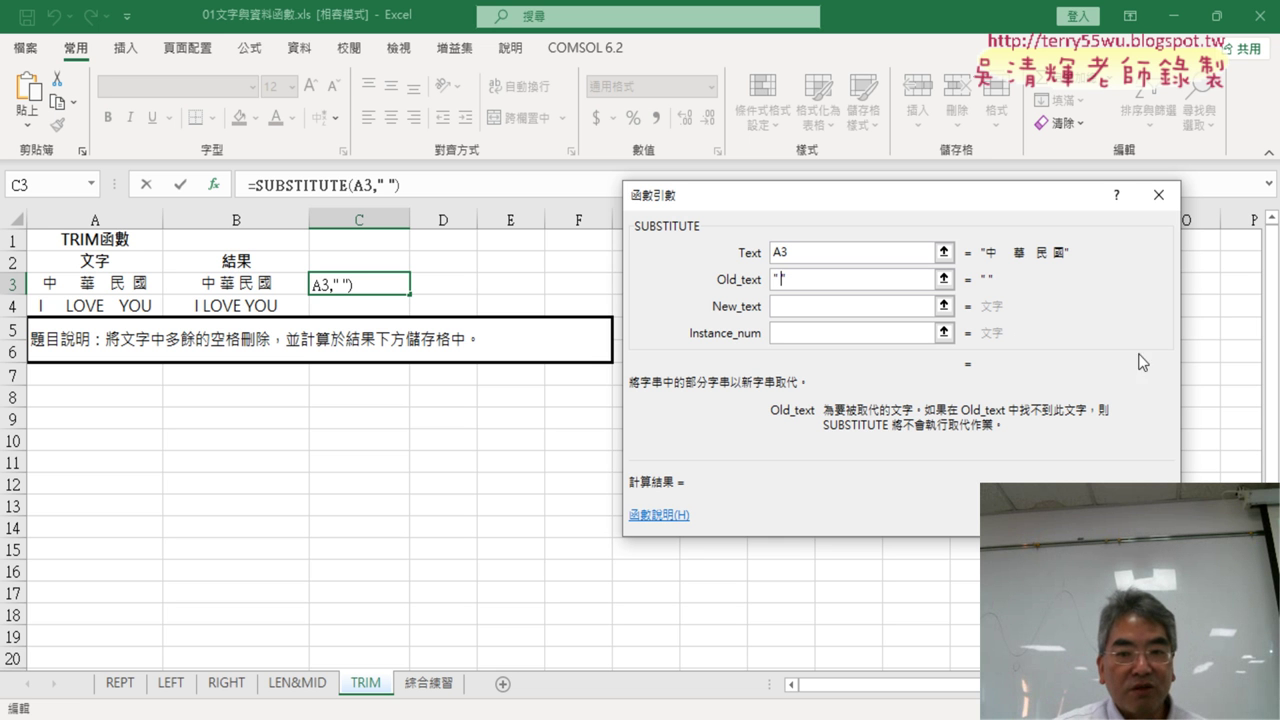
pyautogui.click(791, 315)
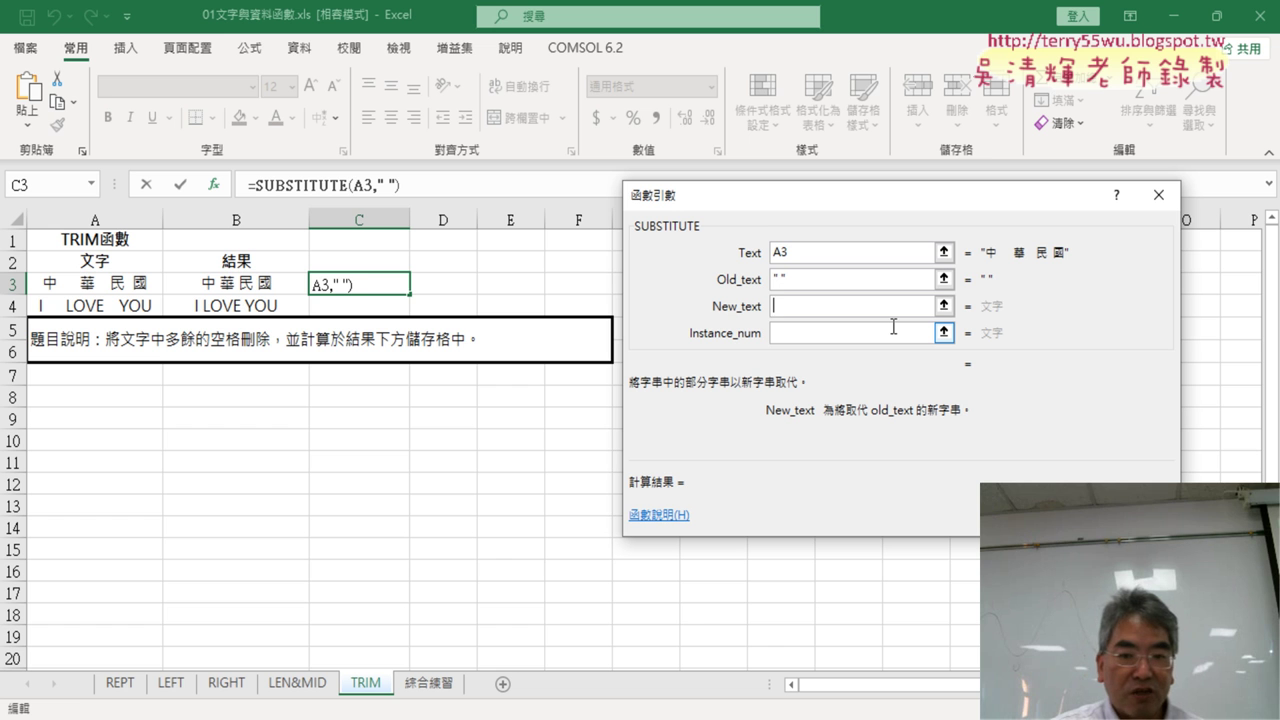
# Step: Set New_text to "" and confirm =SUBSTITUTE(A3," ",""), showing 中華民國 in C3
pyautogui.write('""')
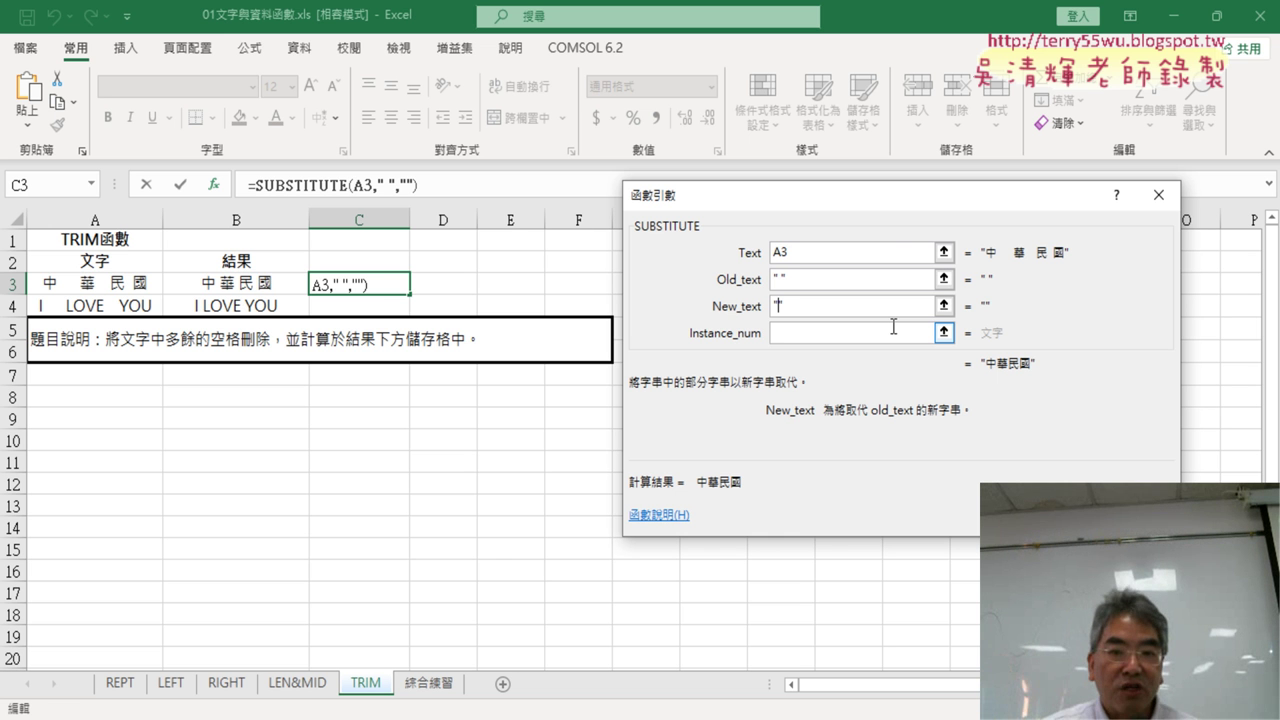
pyautogui.click(806, 252)
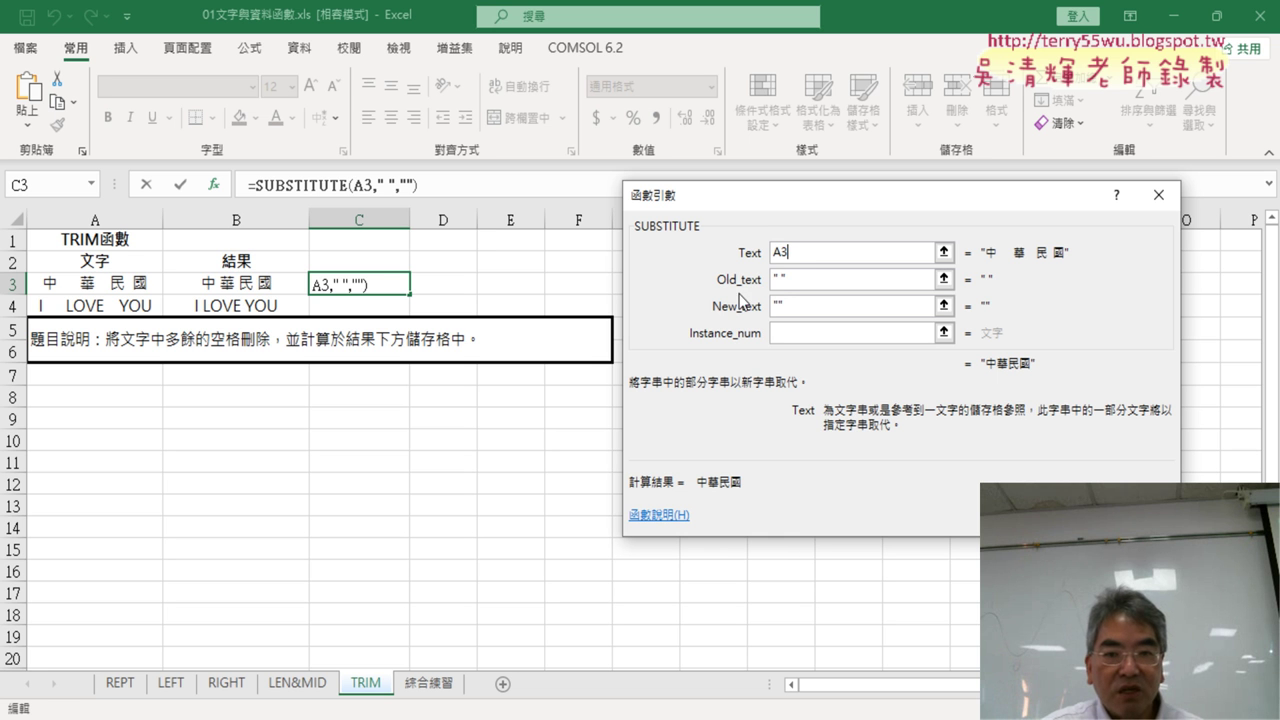
pyautogui.click(782, 279)
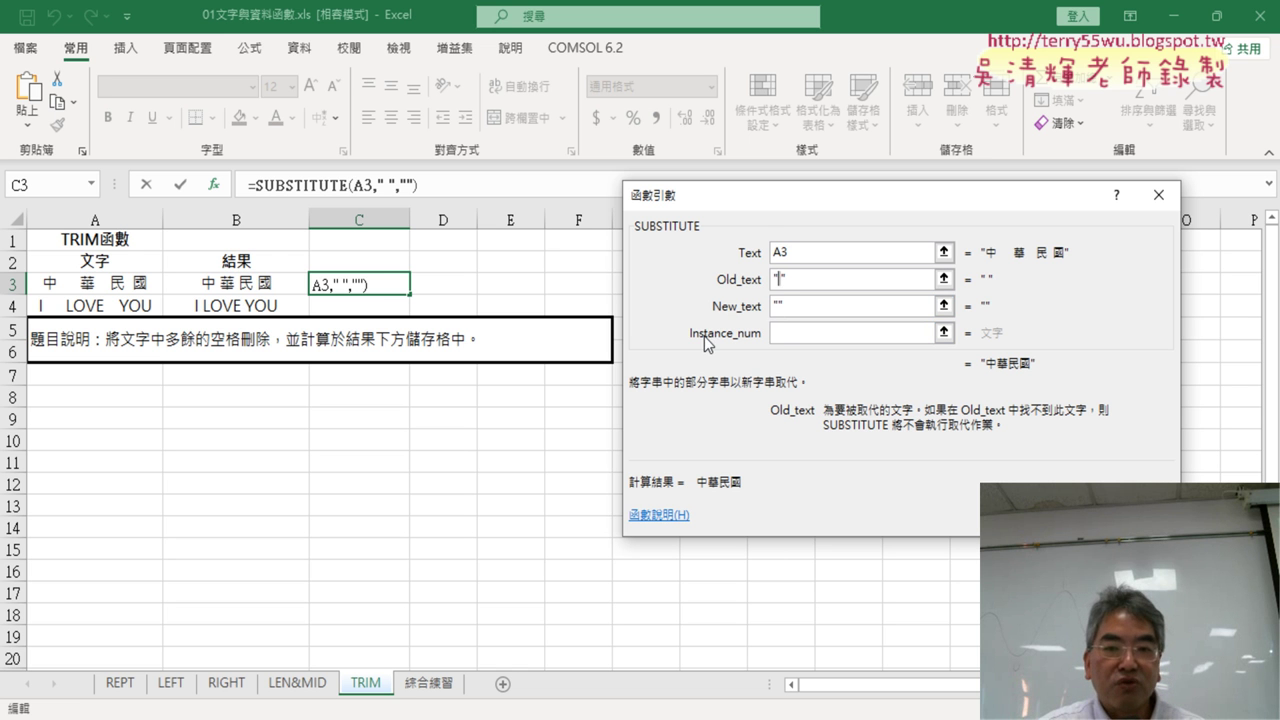
pyautogui.click(806, 335)
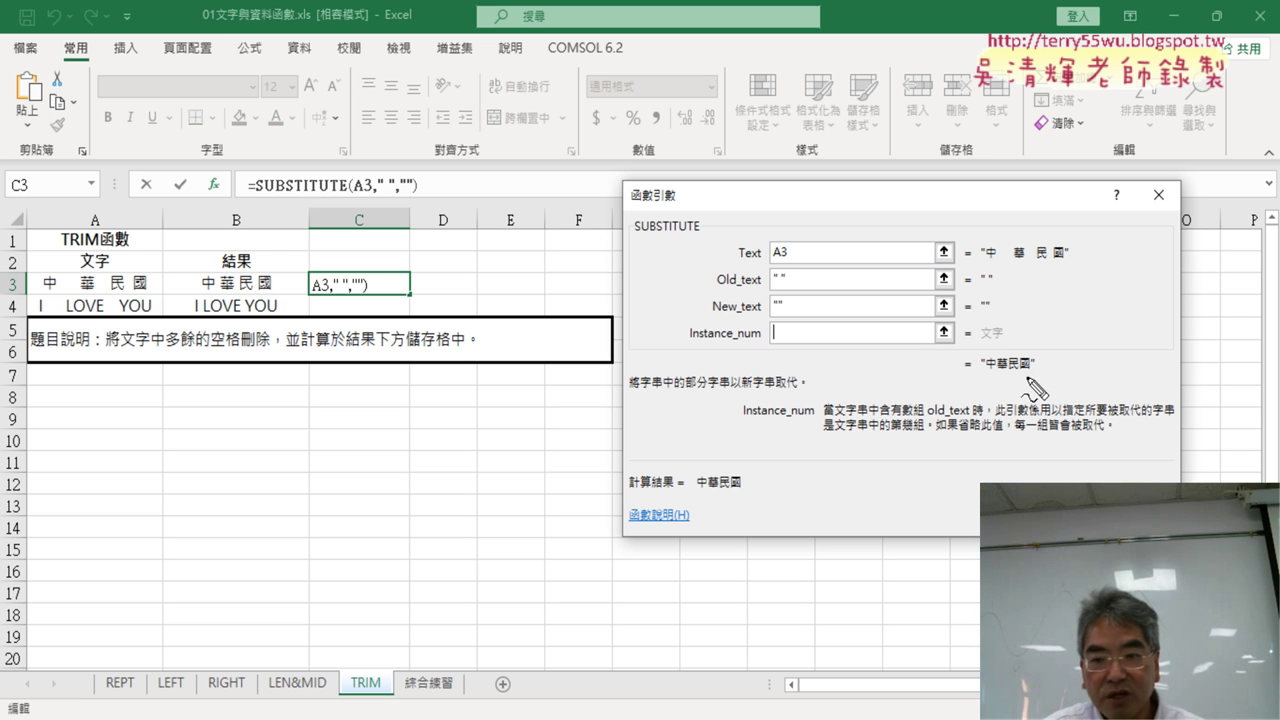
pyautogui.moveTo(1028, 378); pyautogui.dragTo(1062, 368)
pyautogui.moveTo(1068, 292)
pyautogui.mouseDown()
pyautogui.moveTo(1021, 340)
pyautogui.moveTo(1030, 318)
pyautogui.mouseUp()
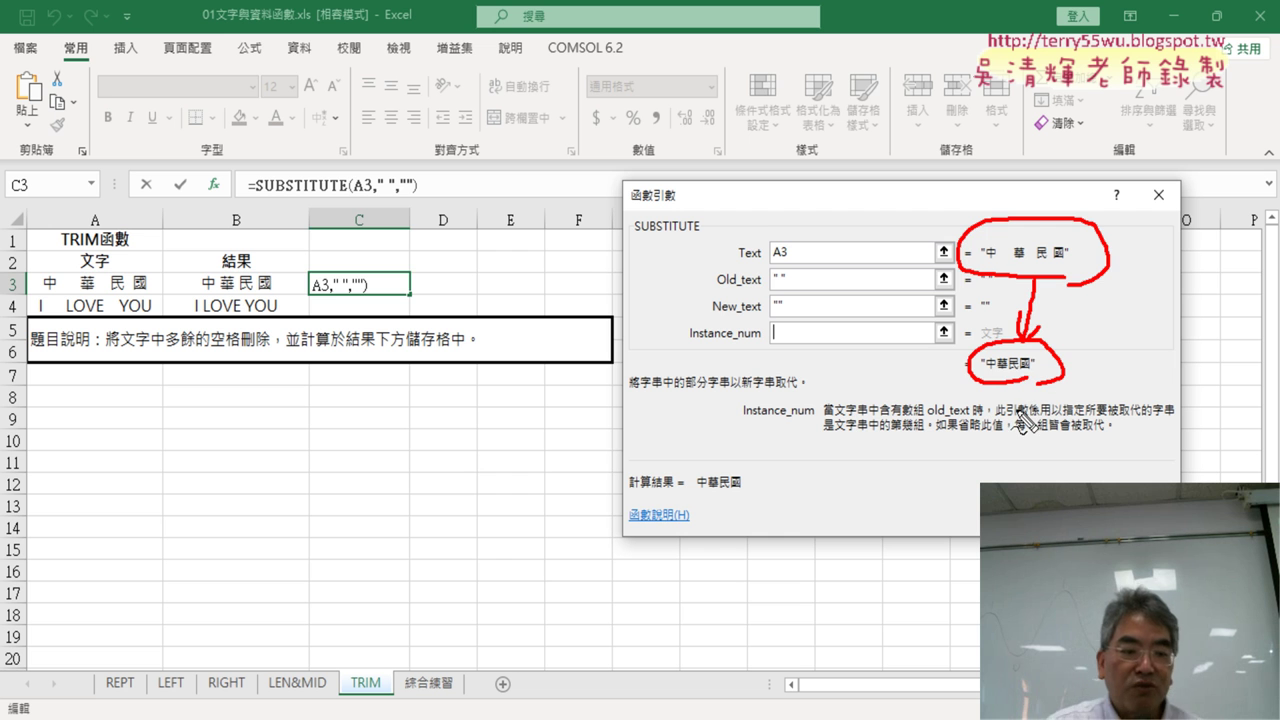
pyautogui.press('Escape')
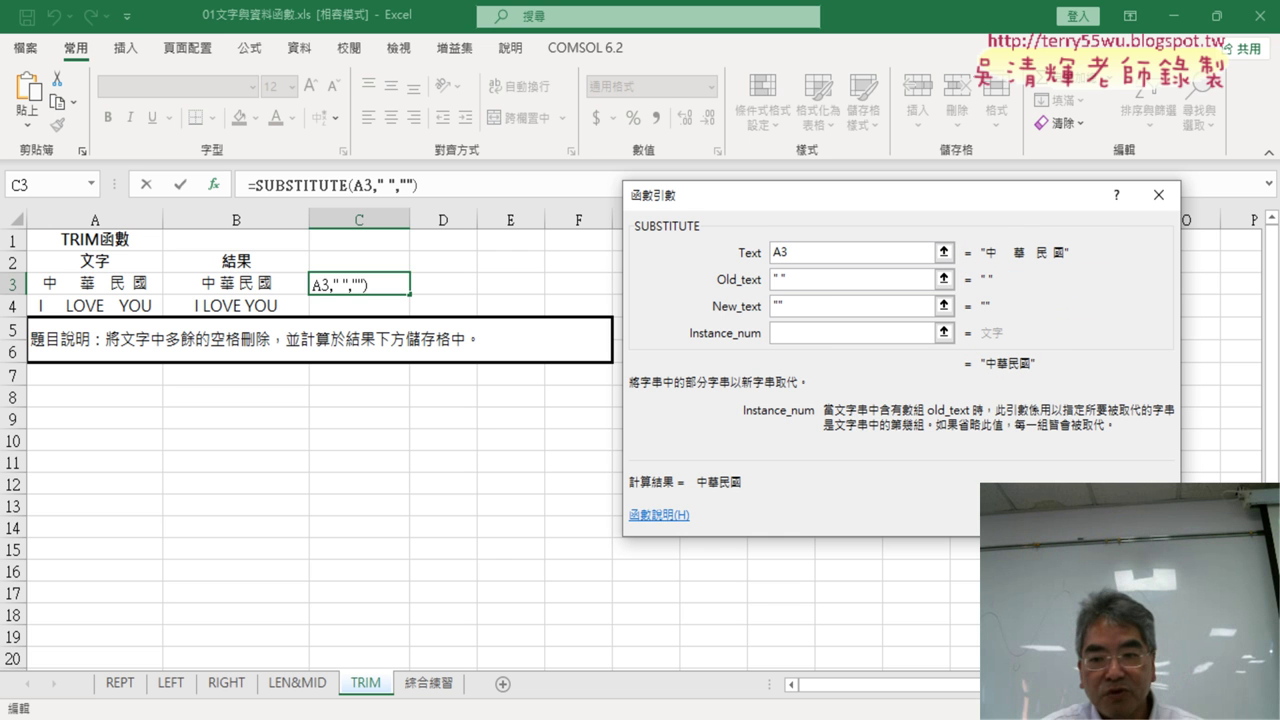
pyautogui.click(1043, 515)
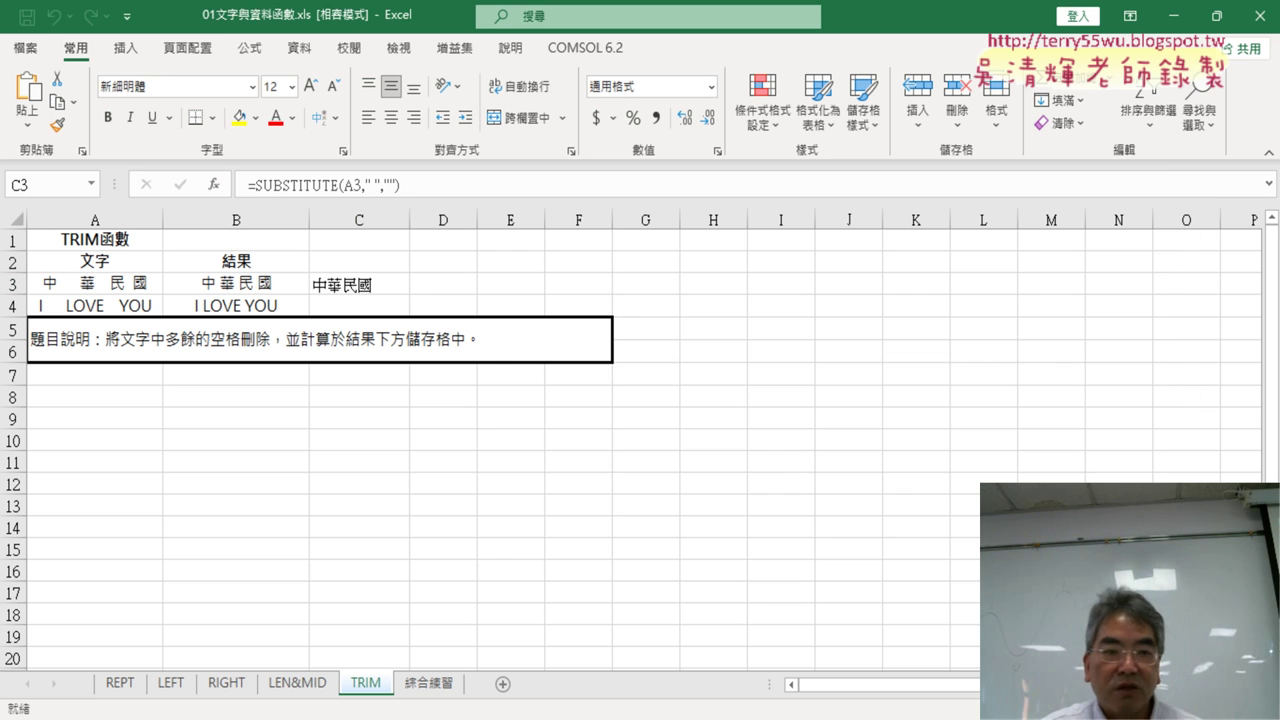
# Step: Fill C3's SUBSTITUTE formula down to C4 (ILOVEYOU) and compare the B3, C3, C4 formulas
pyautogui.click(362, 283)
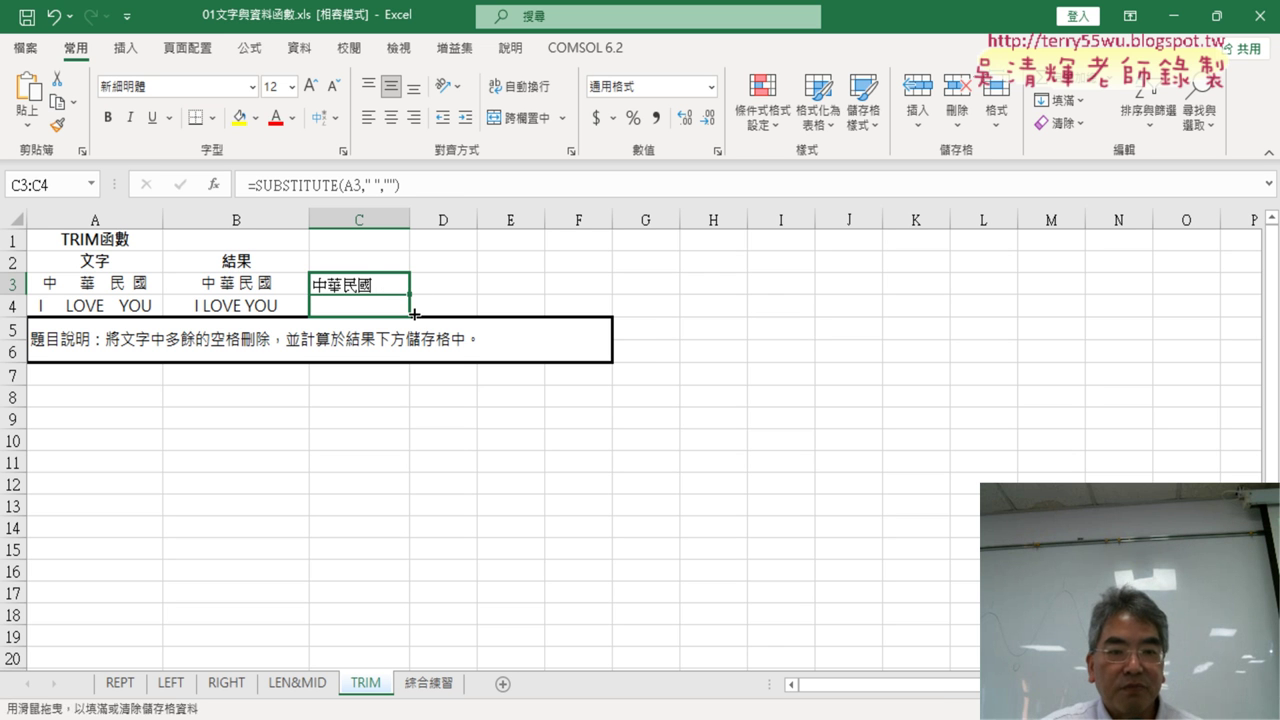
pyautogui.moveTo(413, 293); pyautogui.dragTo(410, 312)
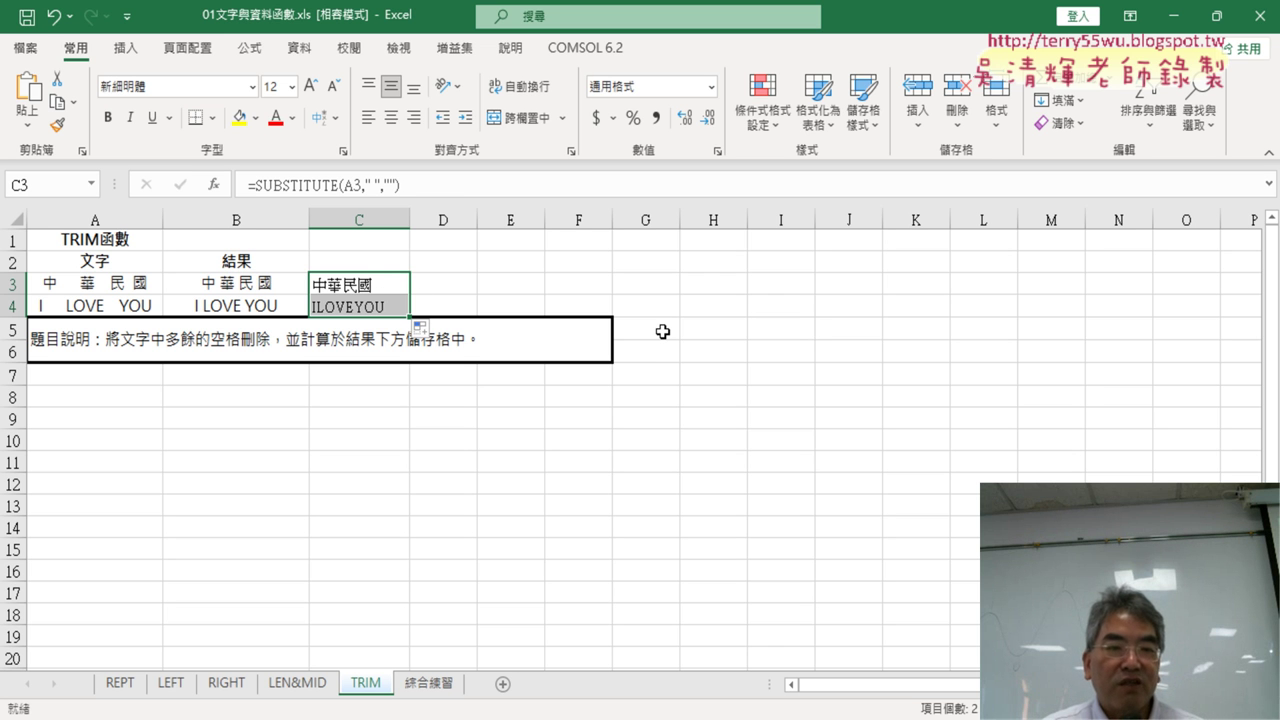
pyautogui.click(261, 283)
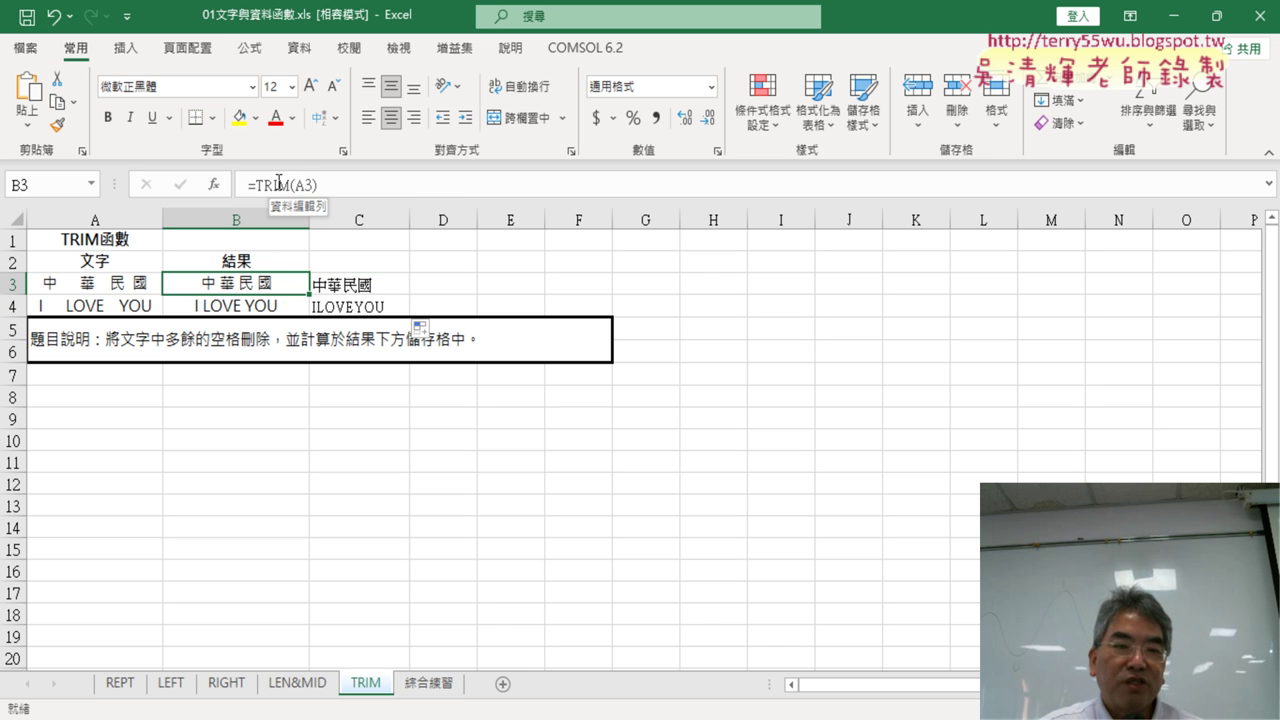
pyautogui.click(367, 290)
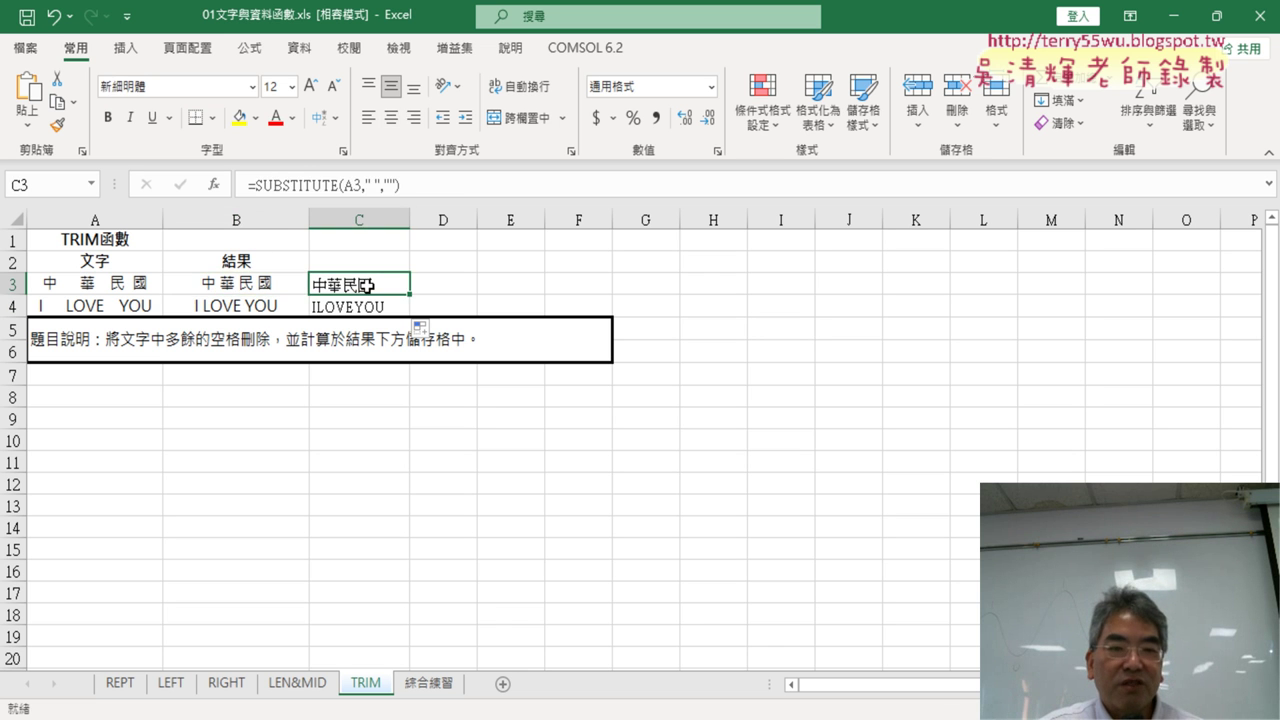
pyautogui.click(373, 312)
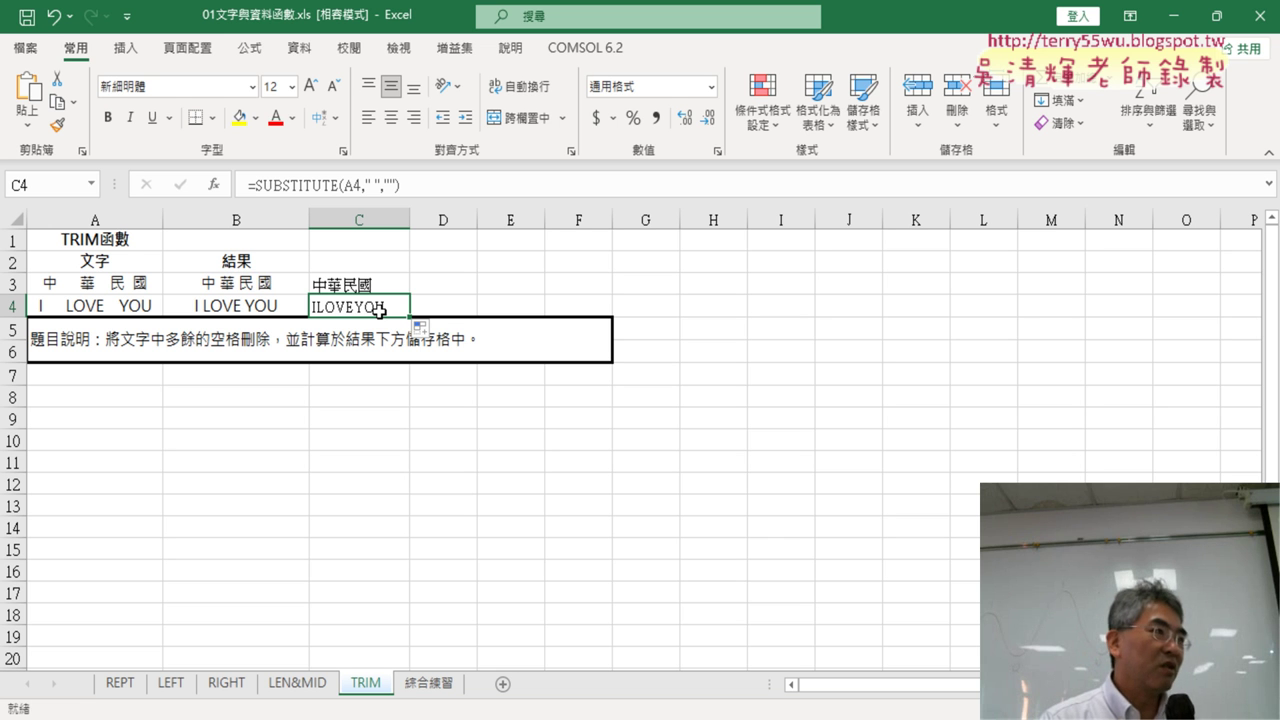
pyautogui.click(470, 286)
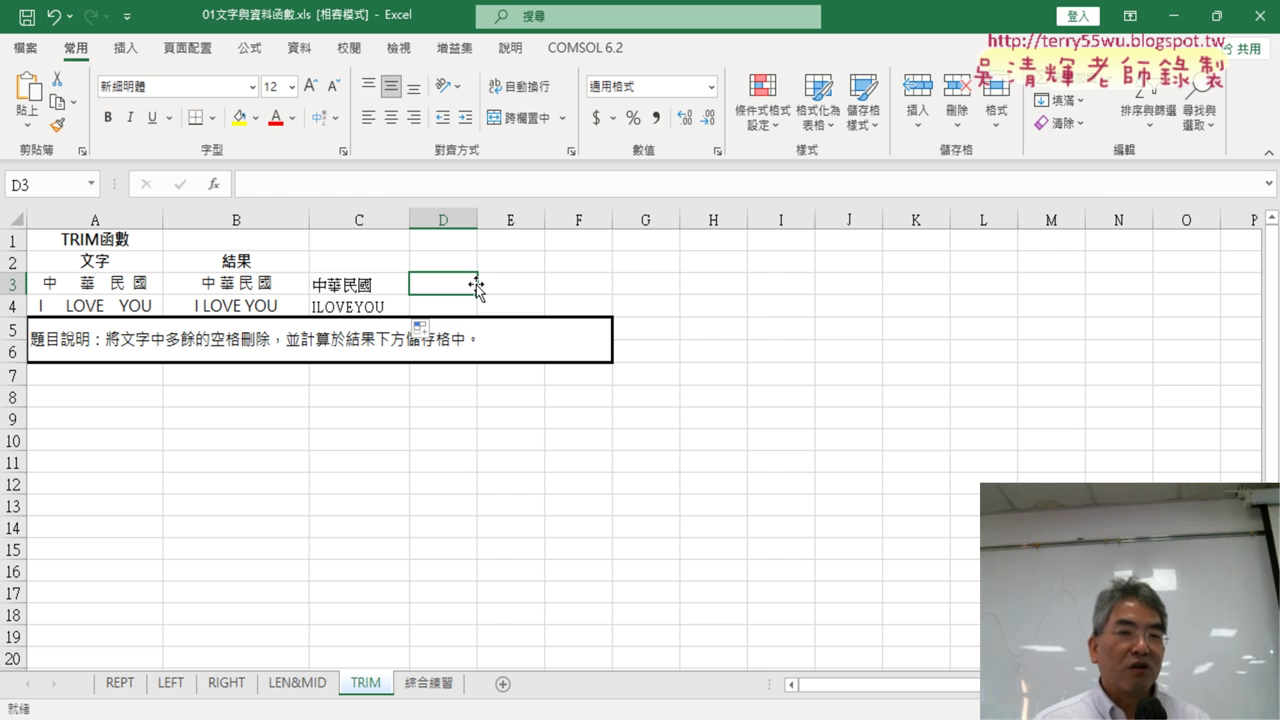
# Step: Choose CODE from Insert Function to start =CODE() in D3
pyautogui.click(213, 186)
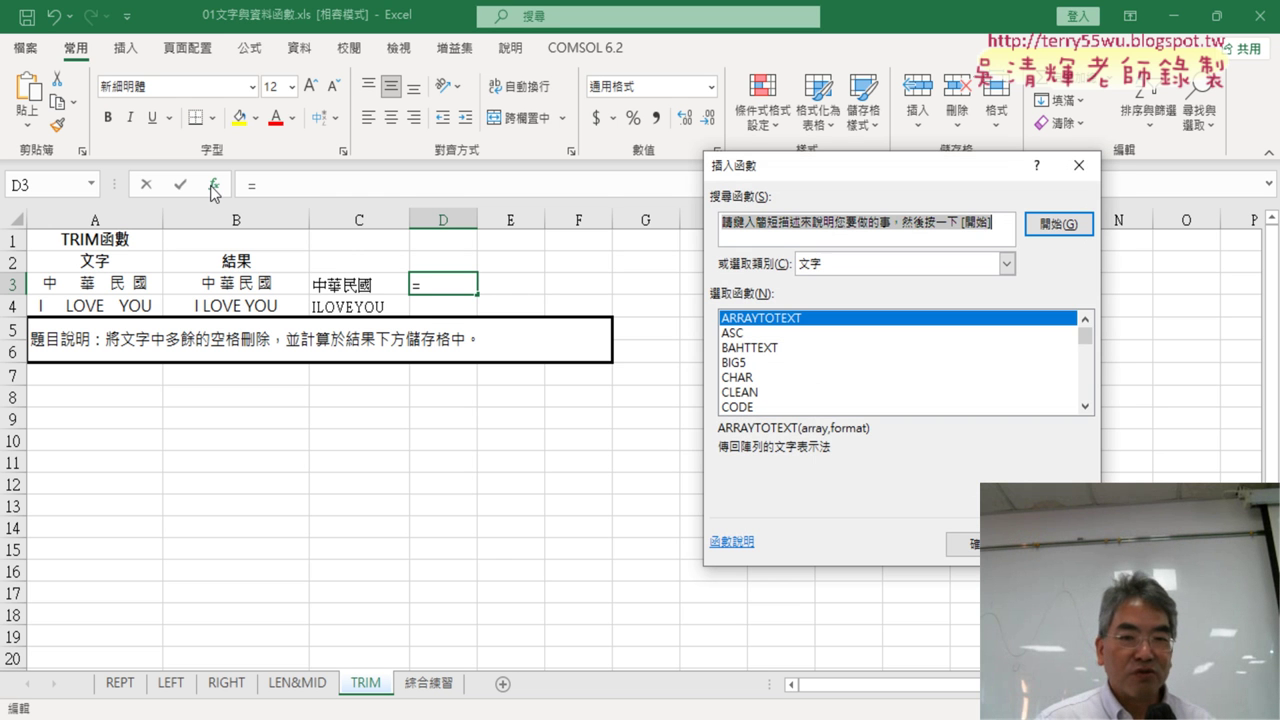
pyautogui.click(740, 407)
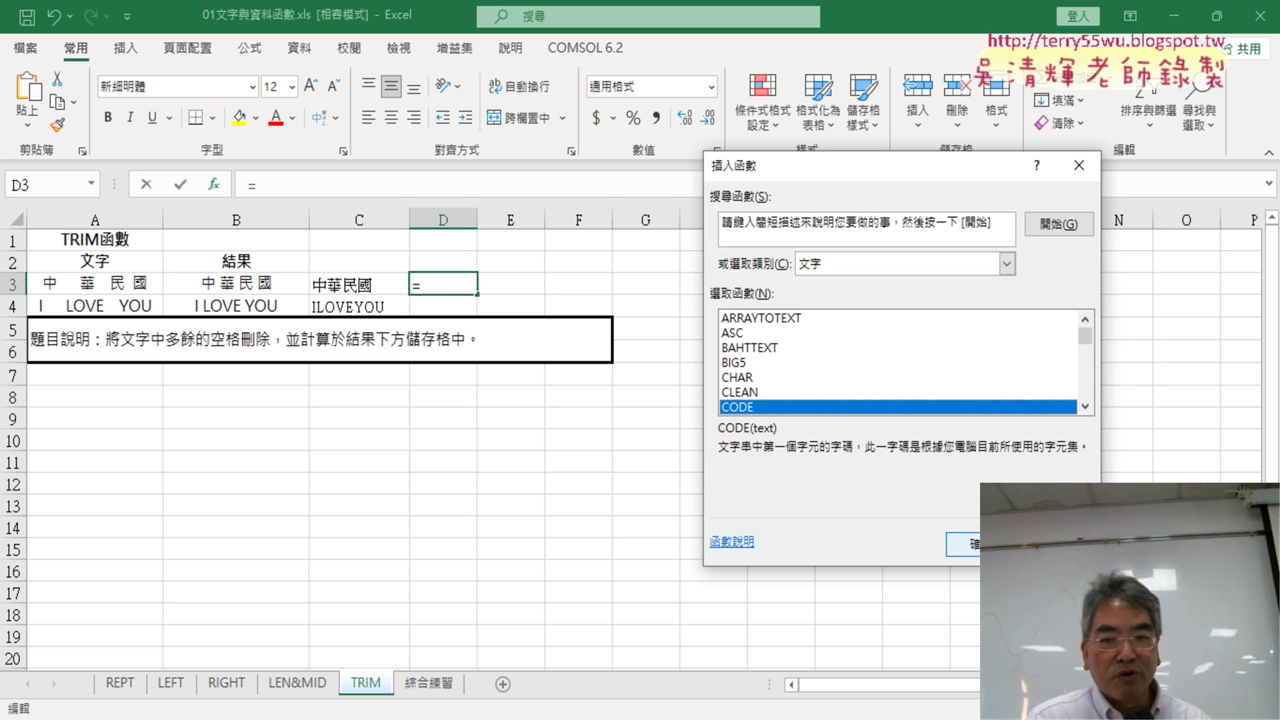
pyautogui.click(965, 545)
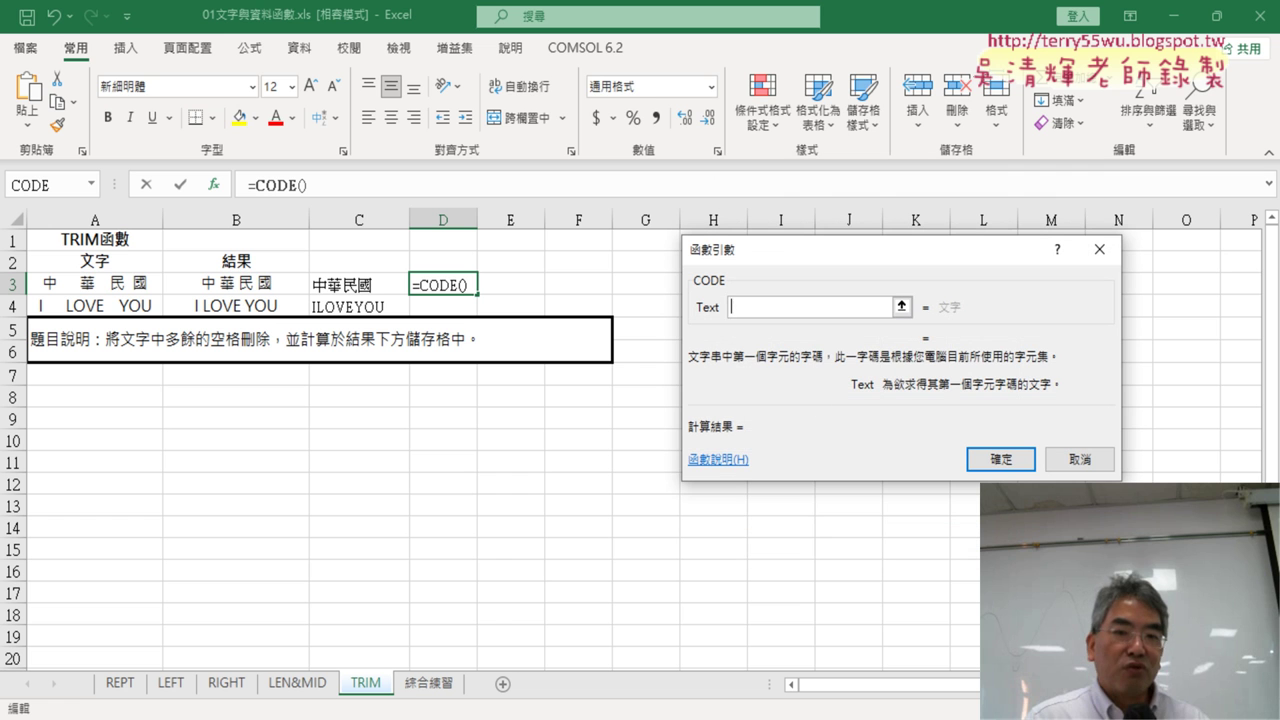
# Step: Set CODE's Text argument to A3 so D3 returns 42148
pyautogui.click(121, 285)
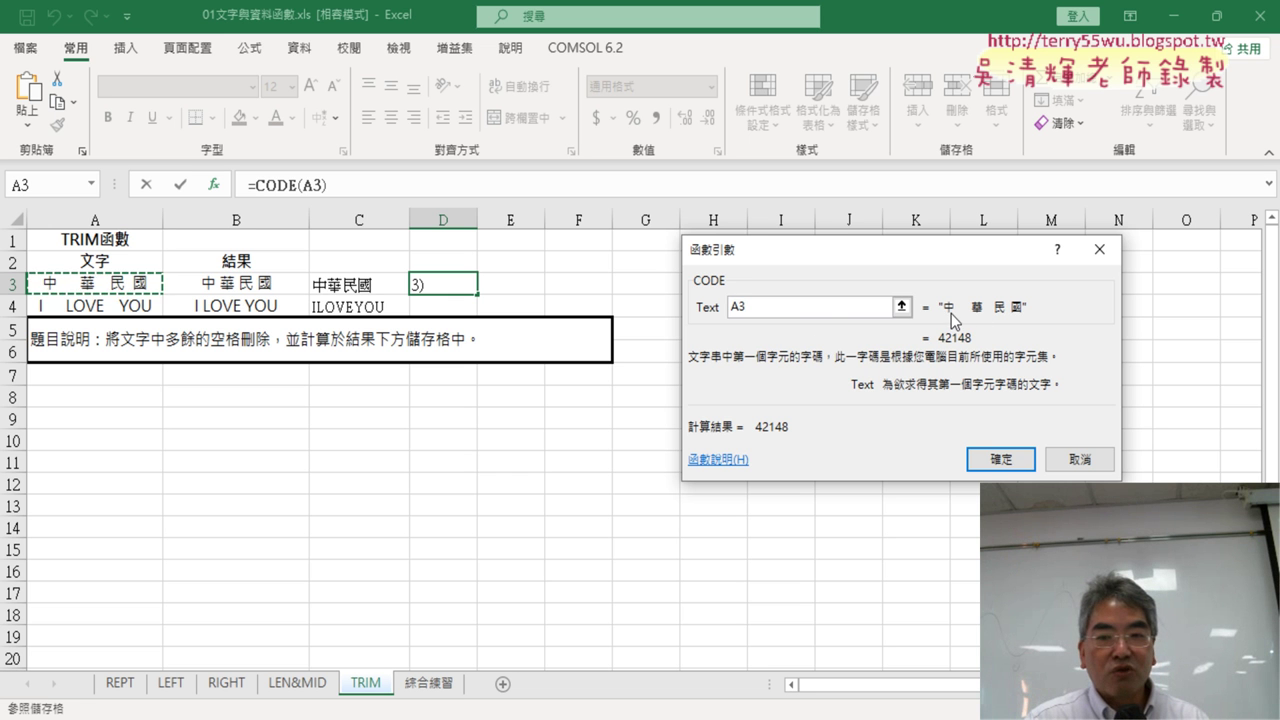
pyautogui.click(995, 457)
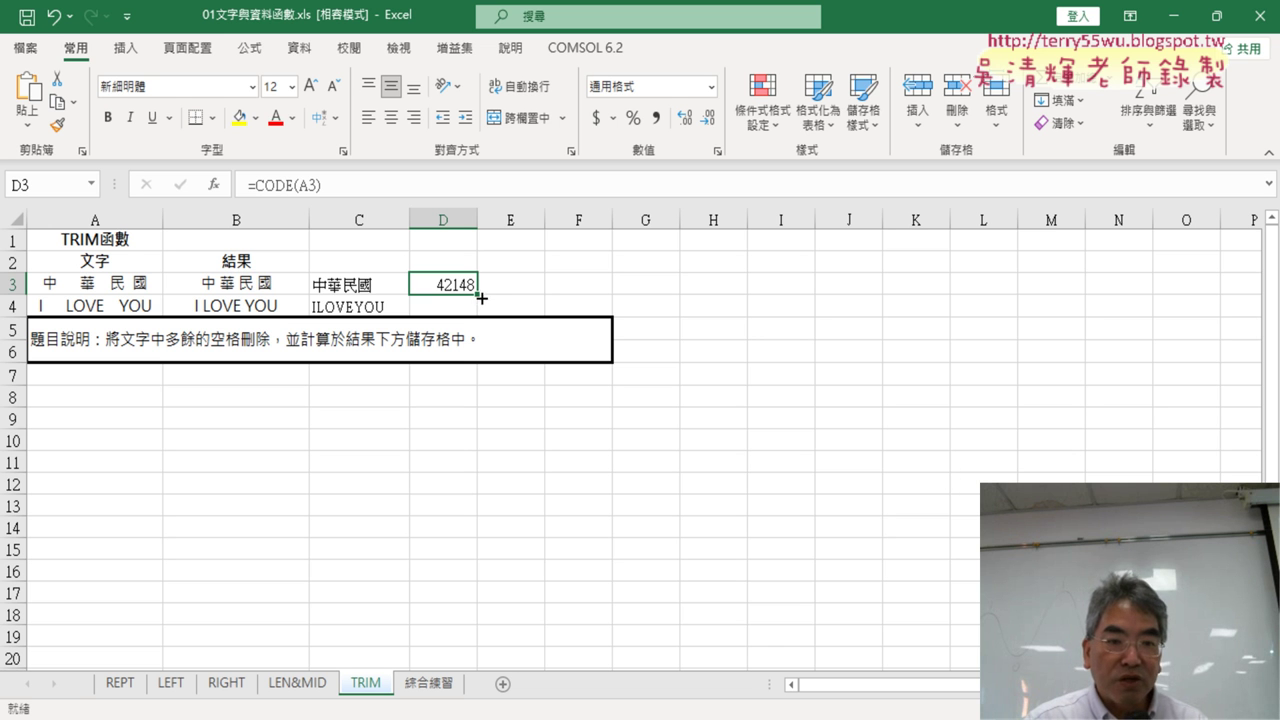
# Step: Copy the CODE formula from D3 down to D4 and compare the formulas in B3, C3, D3 and D4
pyautogui.moveTo(480, 297); pyautogui.dragTo(478, 316)
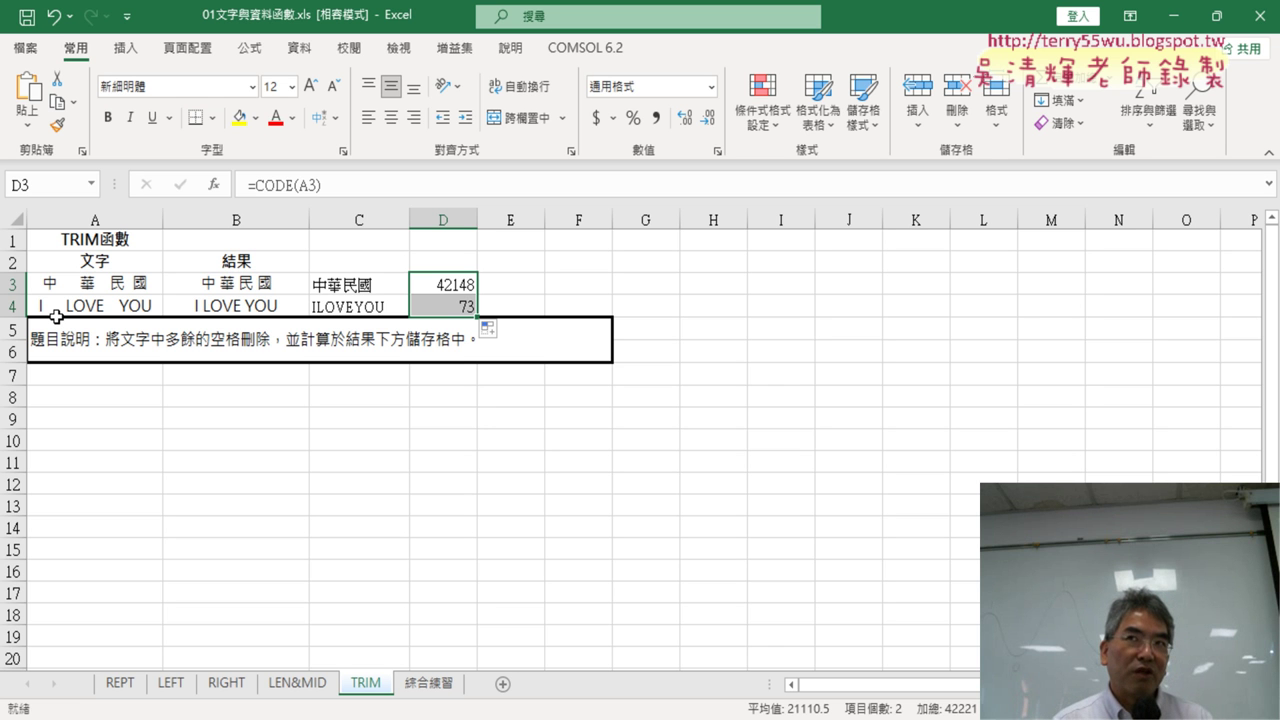
pyautogui.click(533, 289)
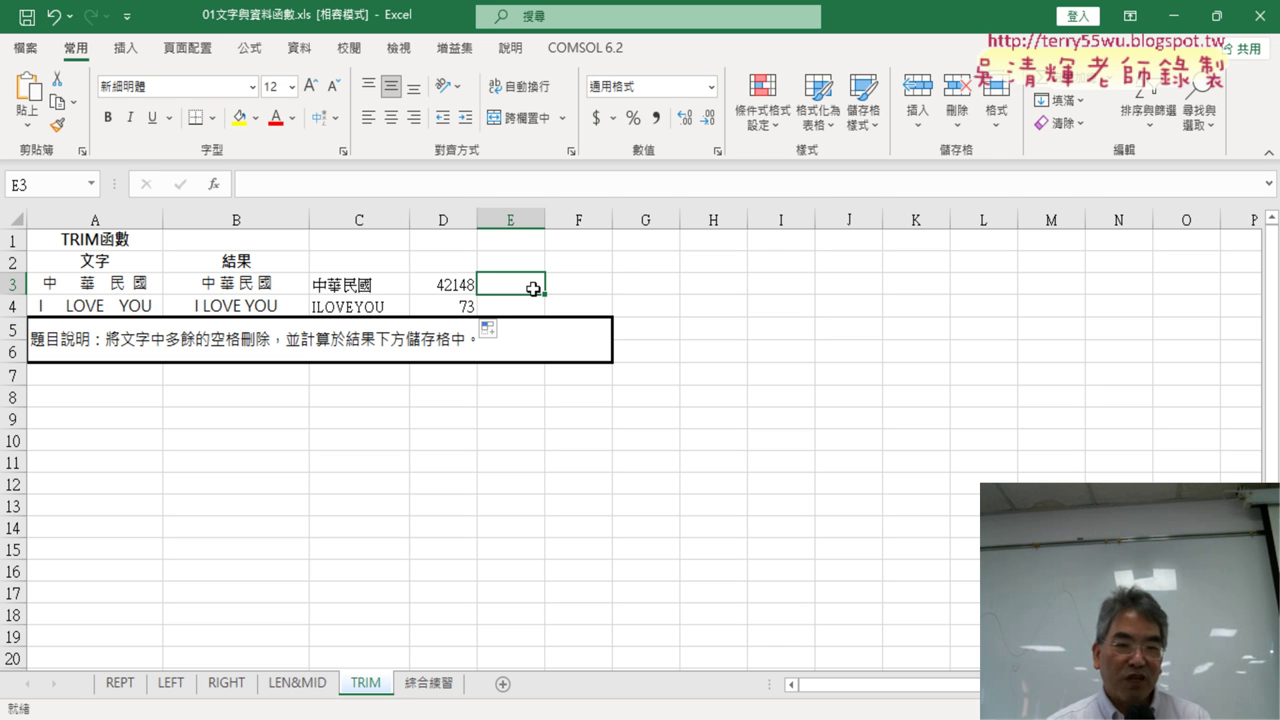
pyautogui.click(251, 290)
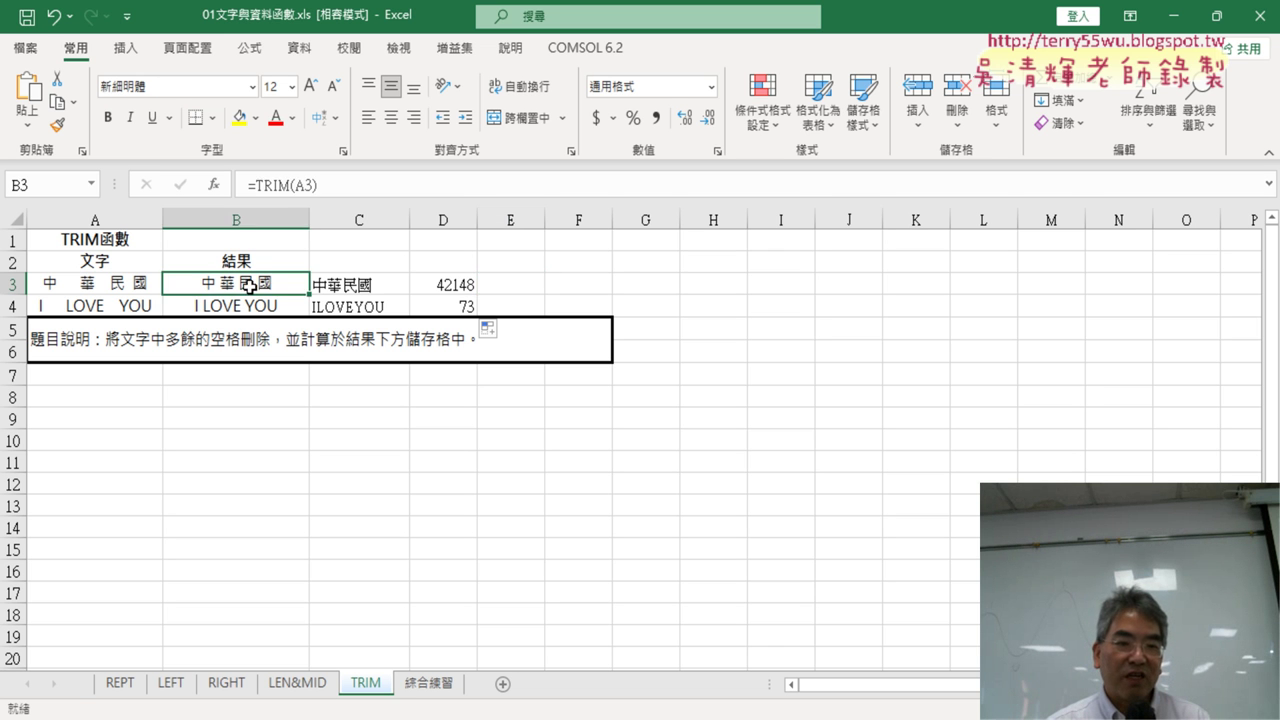
pyautogui.click(356, 290)
pyautogui.click(452, 286)
pyautogui.click(457, 302)
pyautogui.click(462, 285)
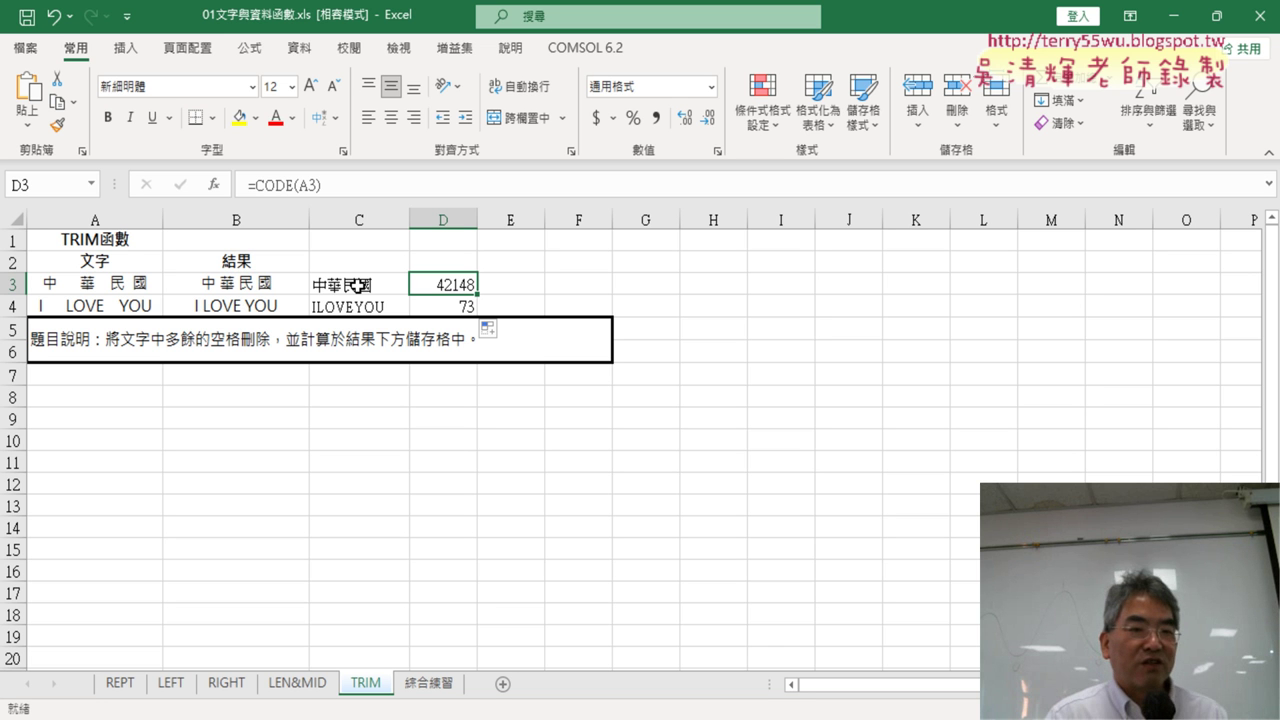
# Step: Recheck the TRIM, SUBSTITUTE and CODE formulas in row 3, then select B3:D4
pyautogui.click(245, 287)
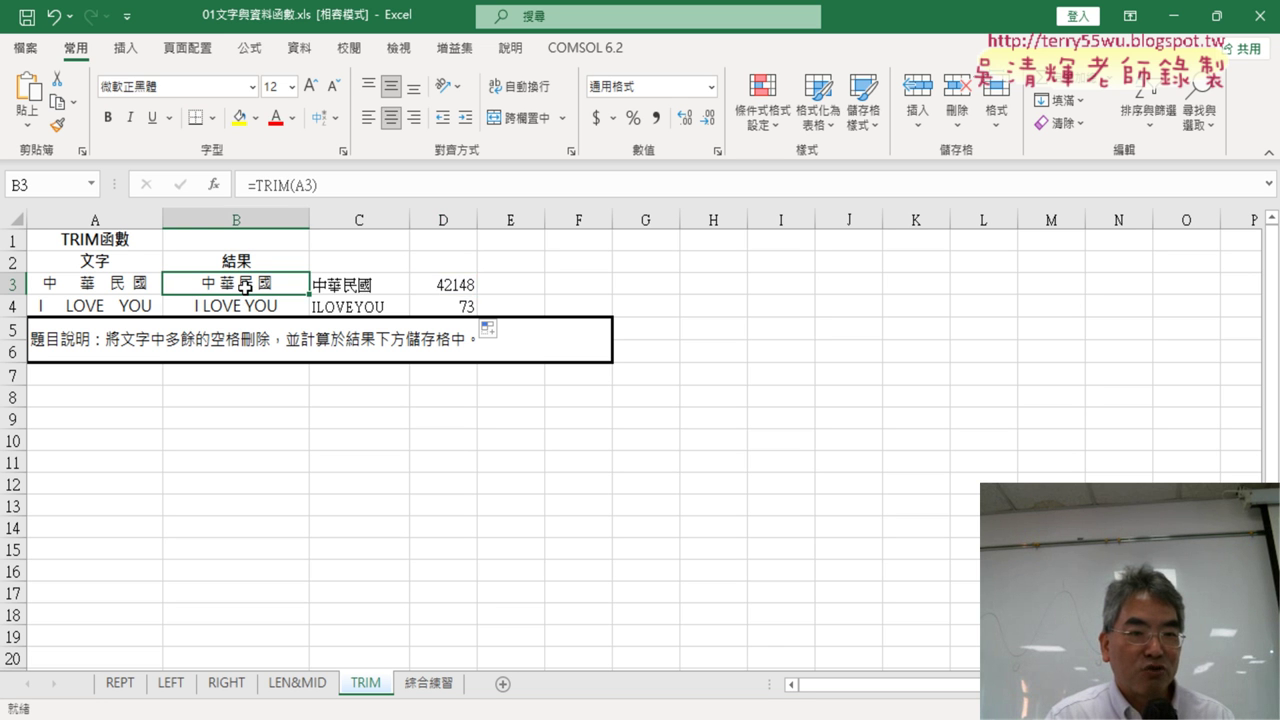
pyautogui.click(358, 287)
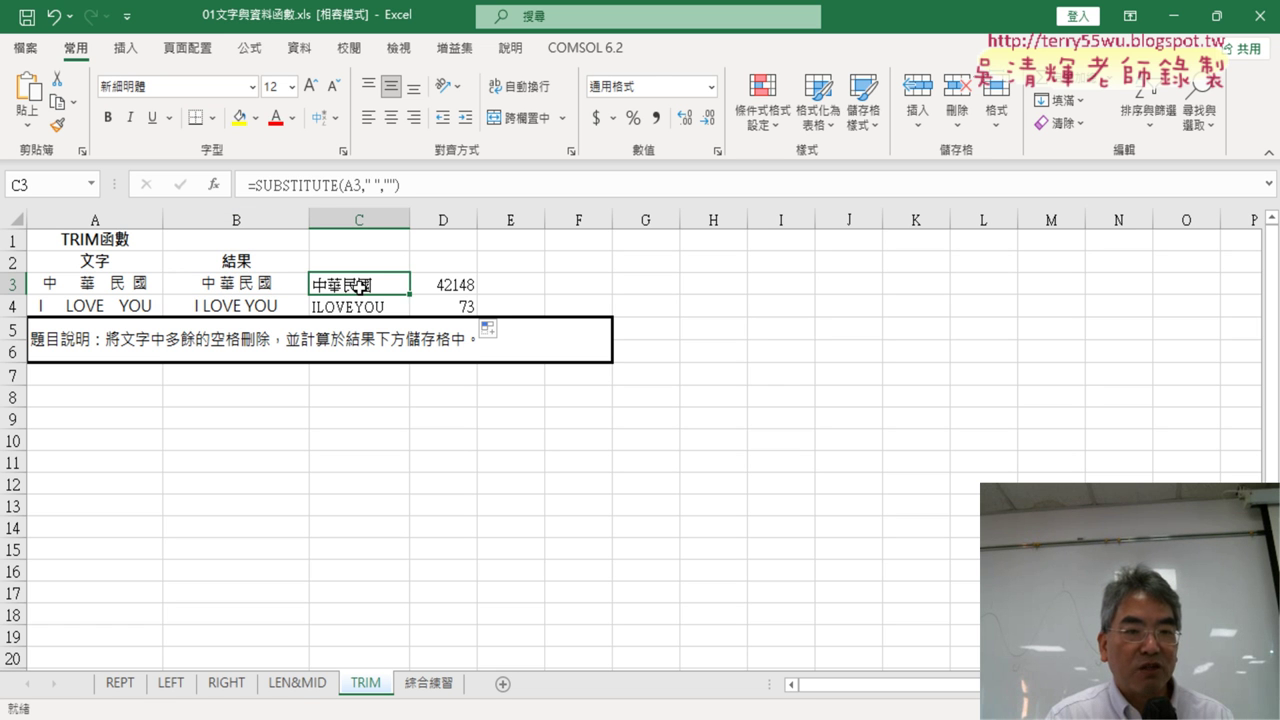
pyautogui.click(465, 285)
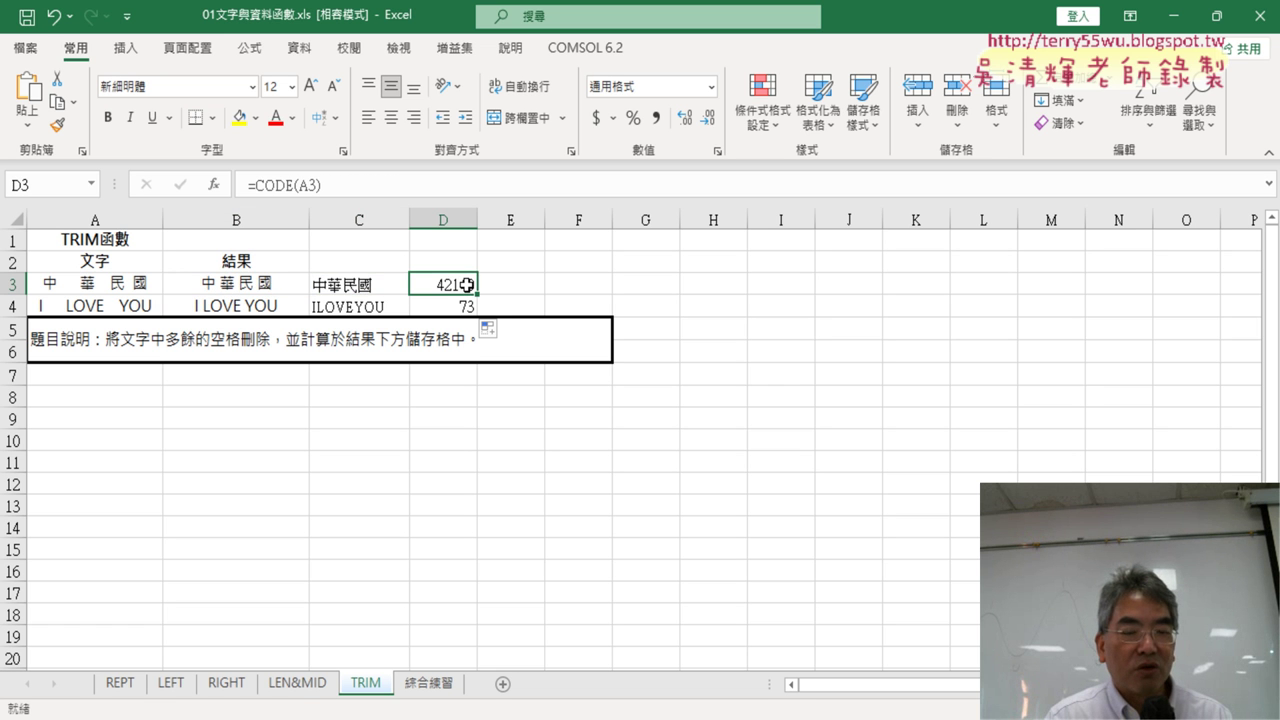
pyautogui.moveTo(278, 285)
pyautogui.mouseDown()
pyautogui.moveTo(445, 288)
pyautogui.moveTo(455, 308)
pyautogui.mouseUp()
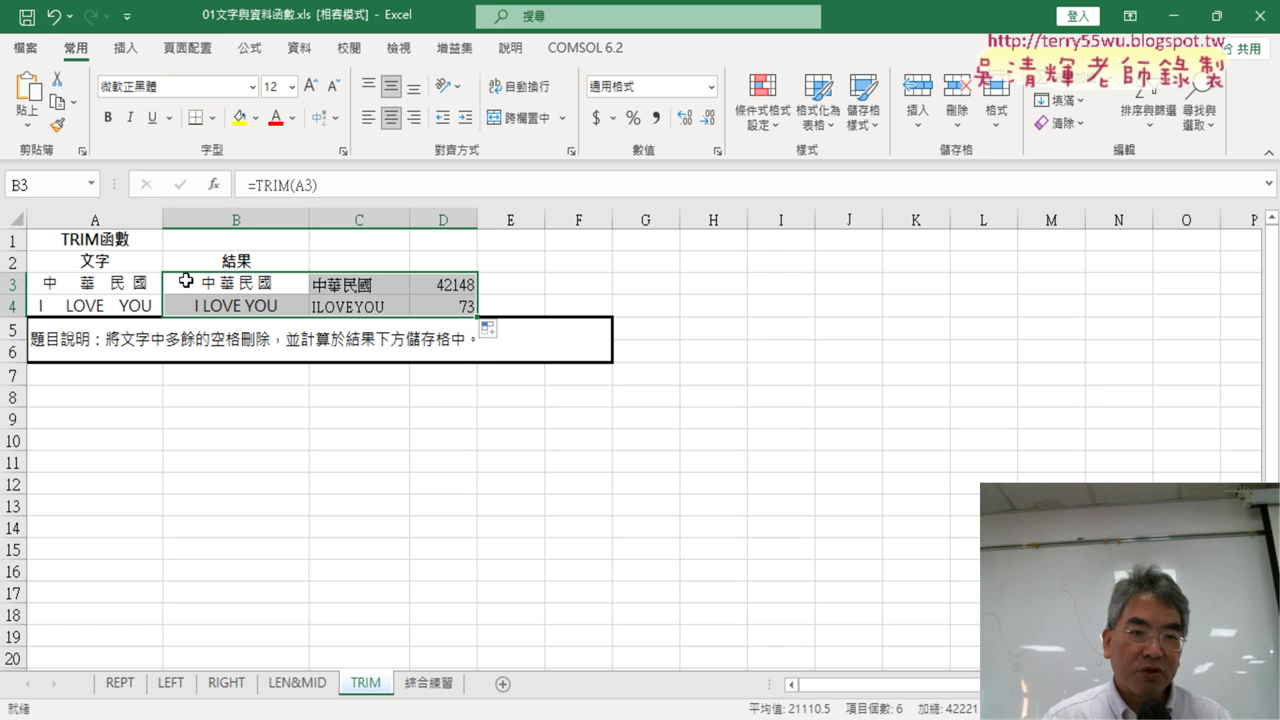
# Step: Move the B3:D4 results one column right to C3:E4, accept the clipboard warning, and select the empty B3
pyautogui.moveTo(183, 277); pyautogui.dragTo(349, 284)
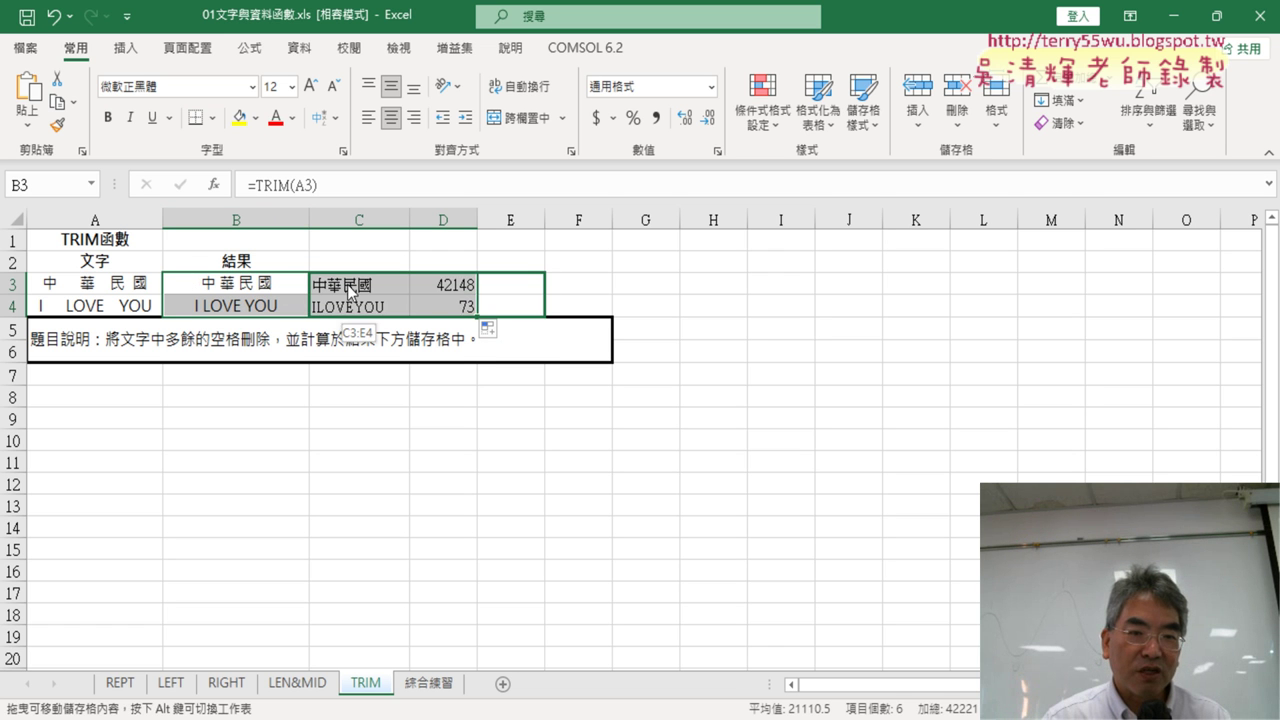
pyautogui.moveTo(349, 284); pyautogui.dragTo(349, 284)
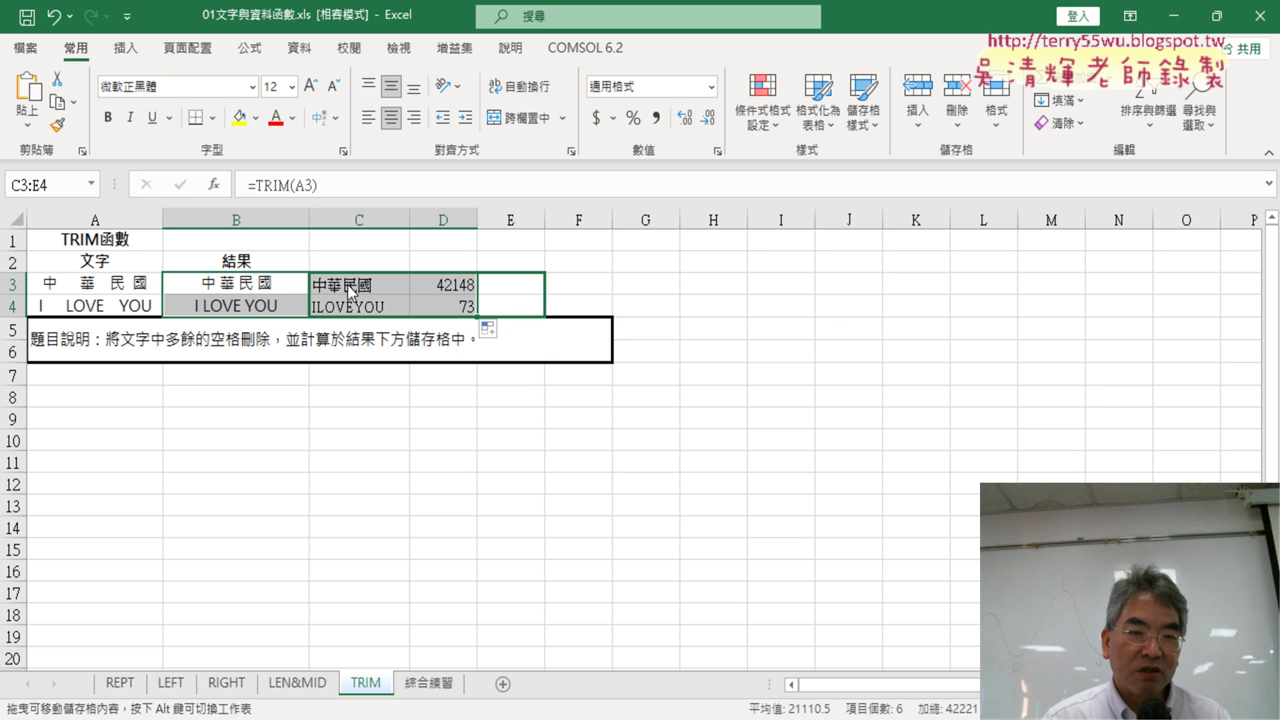
pyautogui.click(632, 422)
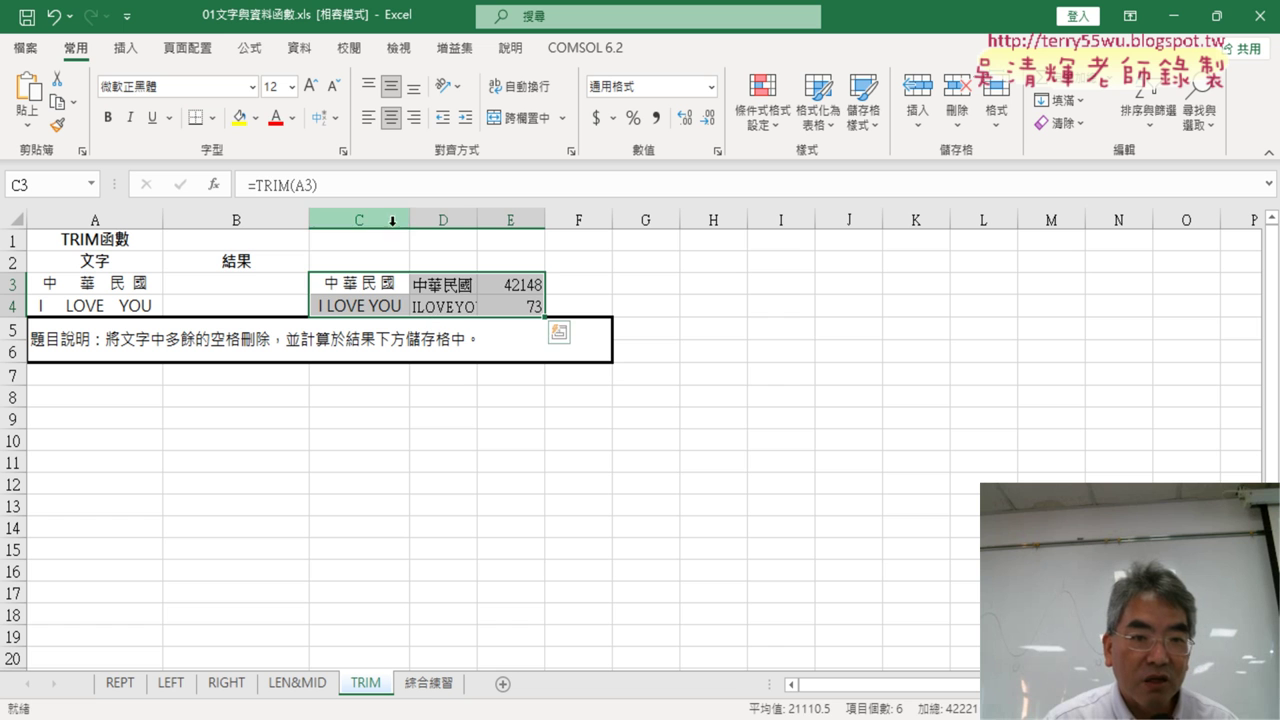
pyautogui.click(252, 285)
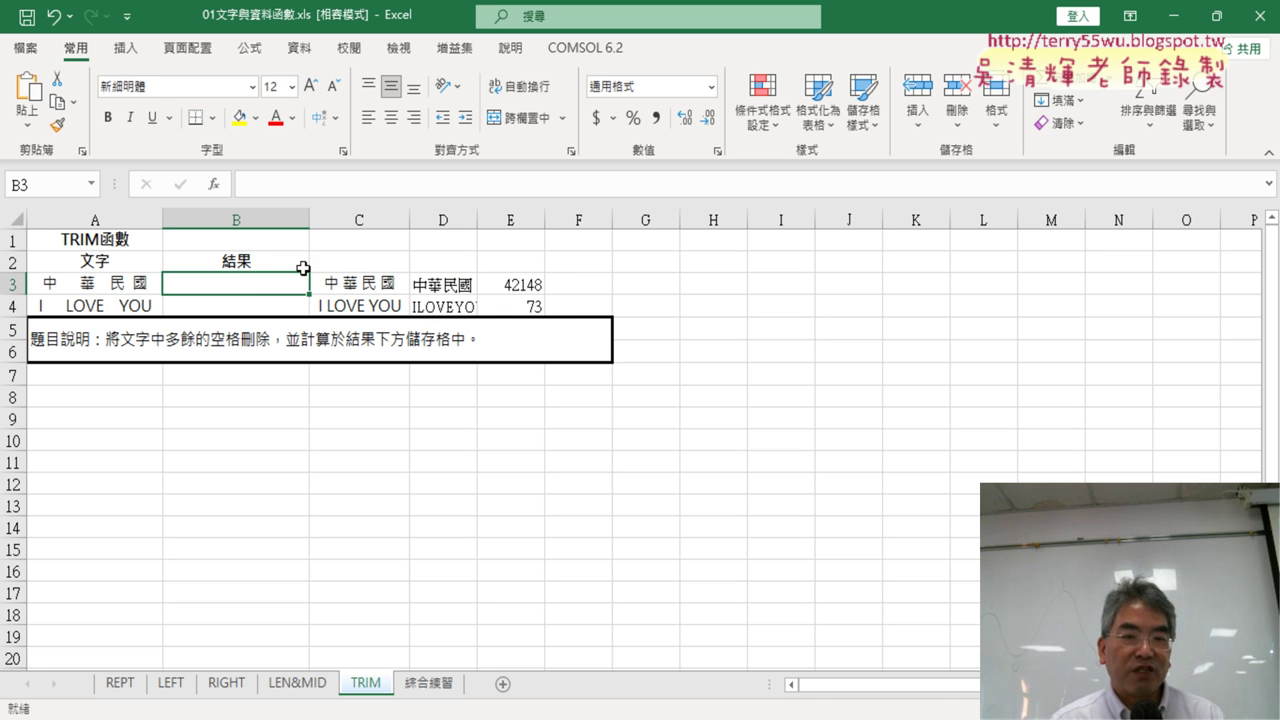
# Step: Insert an IF function into B3 from the 邏輯 (Logical) category using the fx picker
pyautogui.click(214, 185)
pyautogui.click(1006, 263)
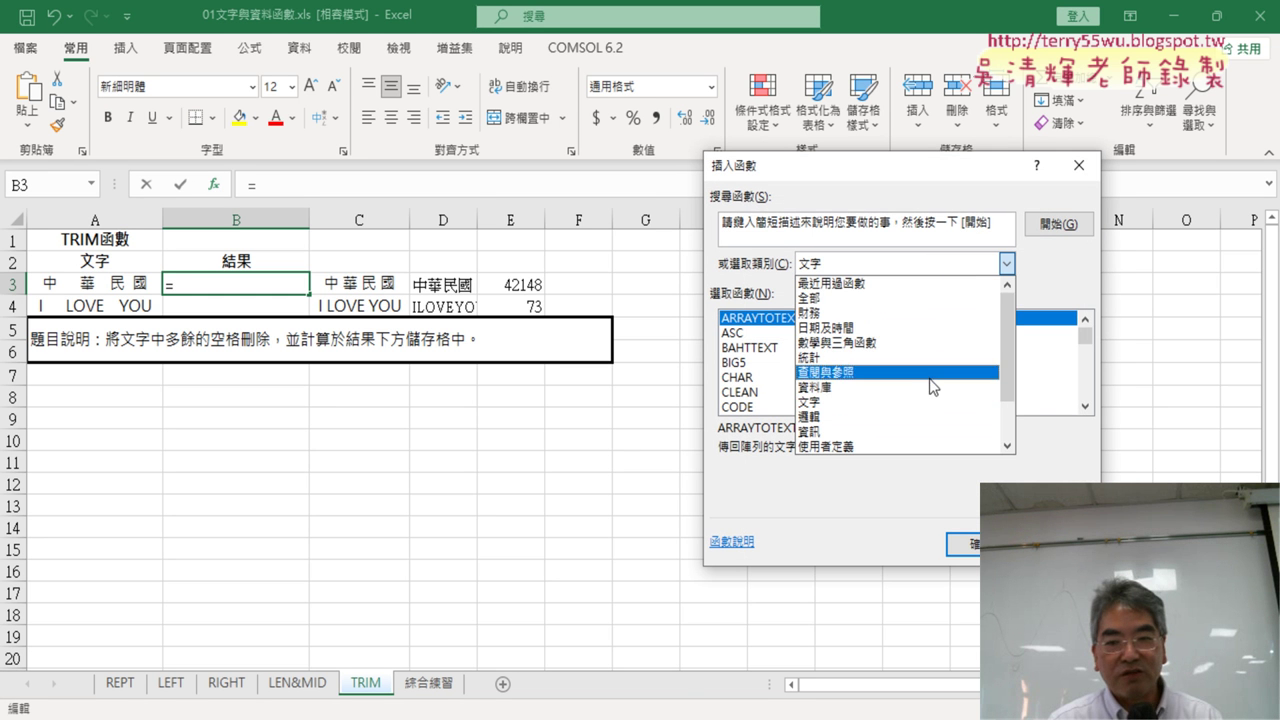
pyautogui.click(931, 416)
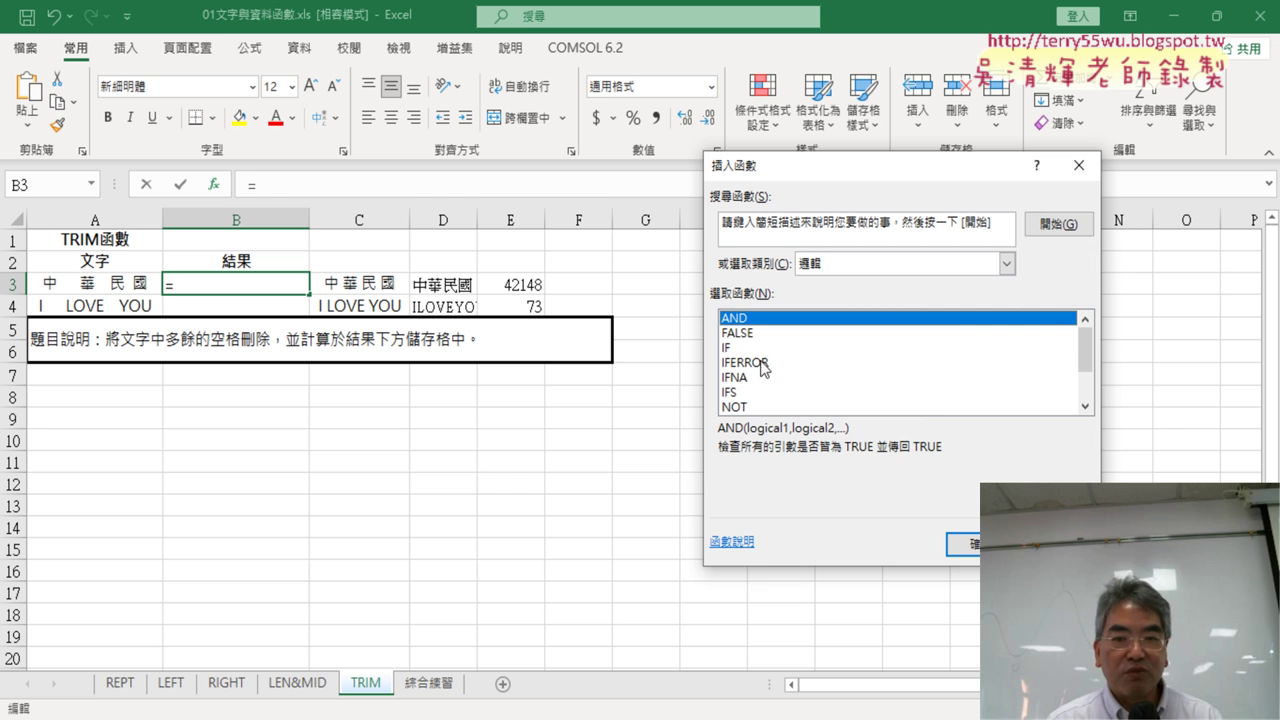
pyautogui.doubleClick(730, 348)
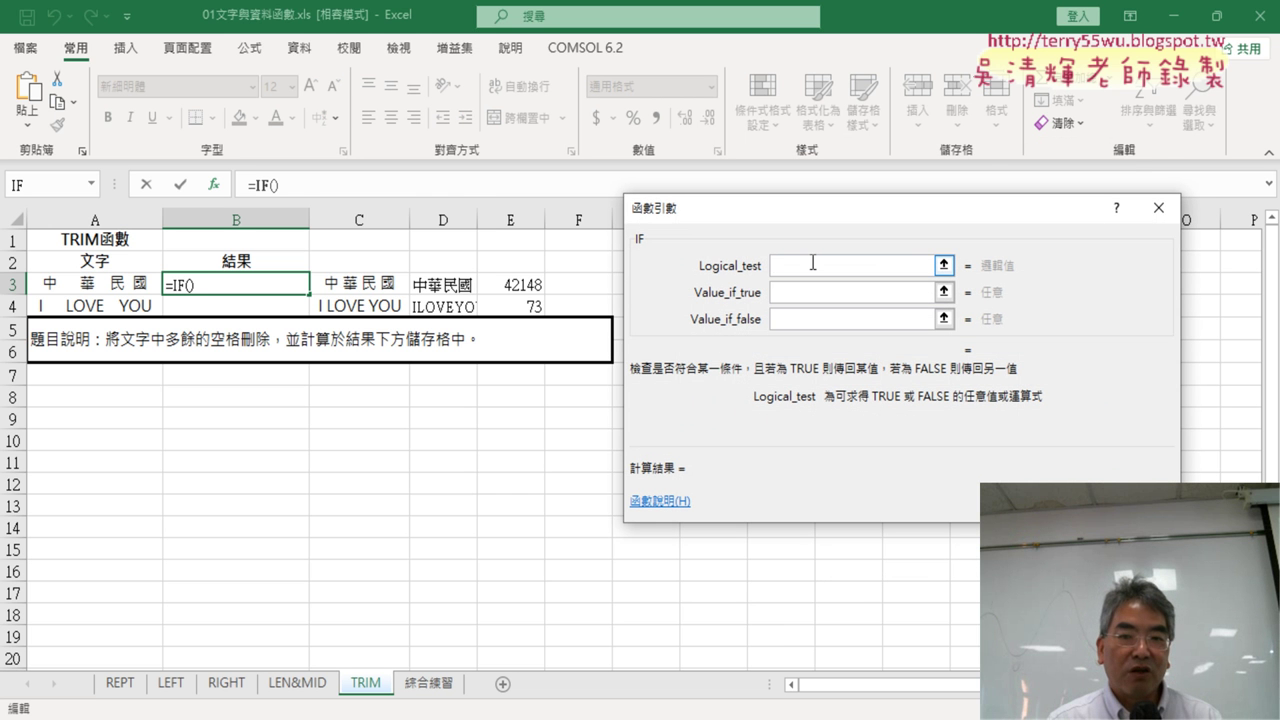